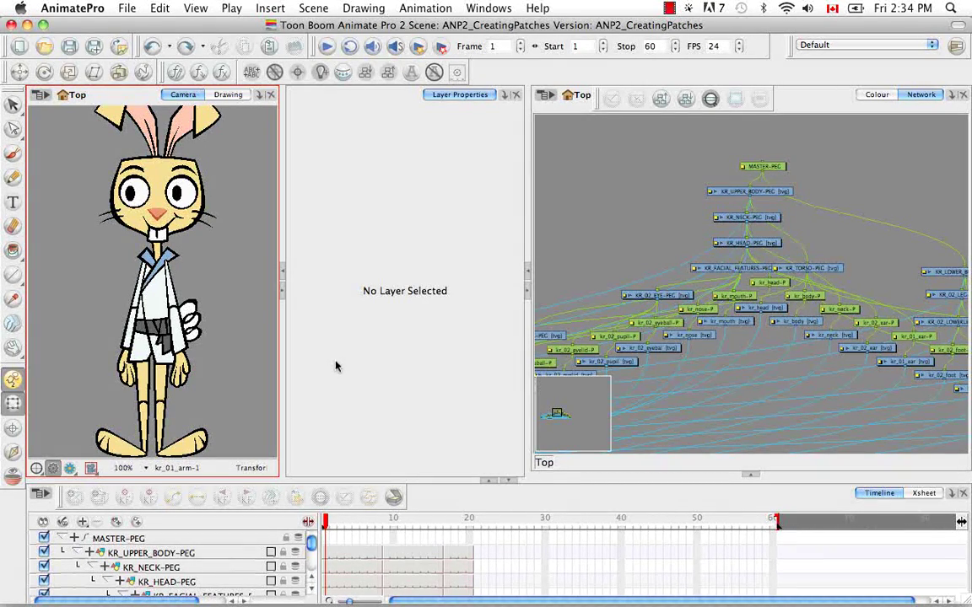
# Step: Import Script Stuff/Toggle-SelectToolWorksOnSingleLayer.txt into the QSA Workbench, view its code, then close it
pyautogui.click(176, 74)
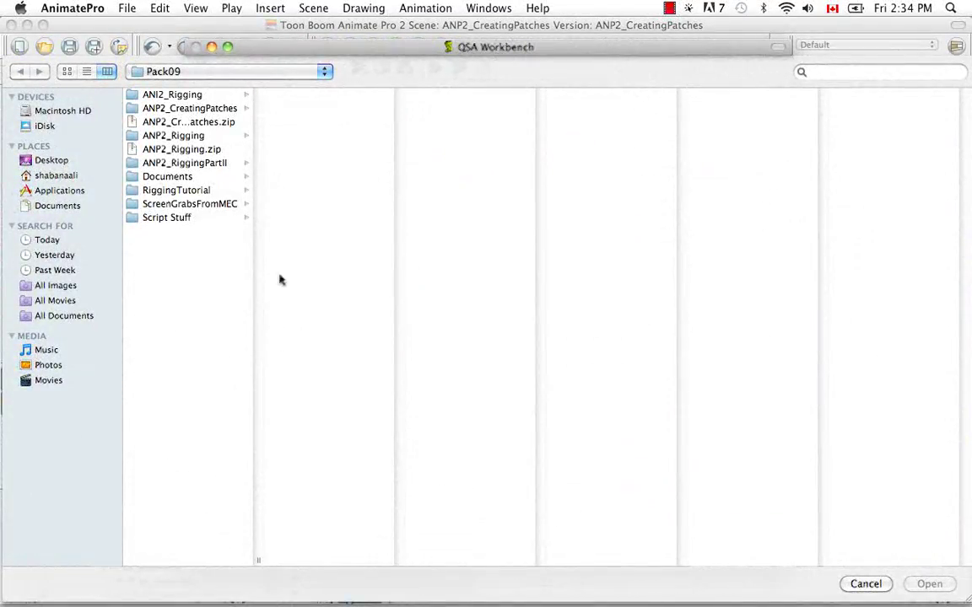
pyautogui.click(169, 217)
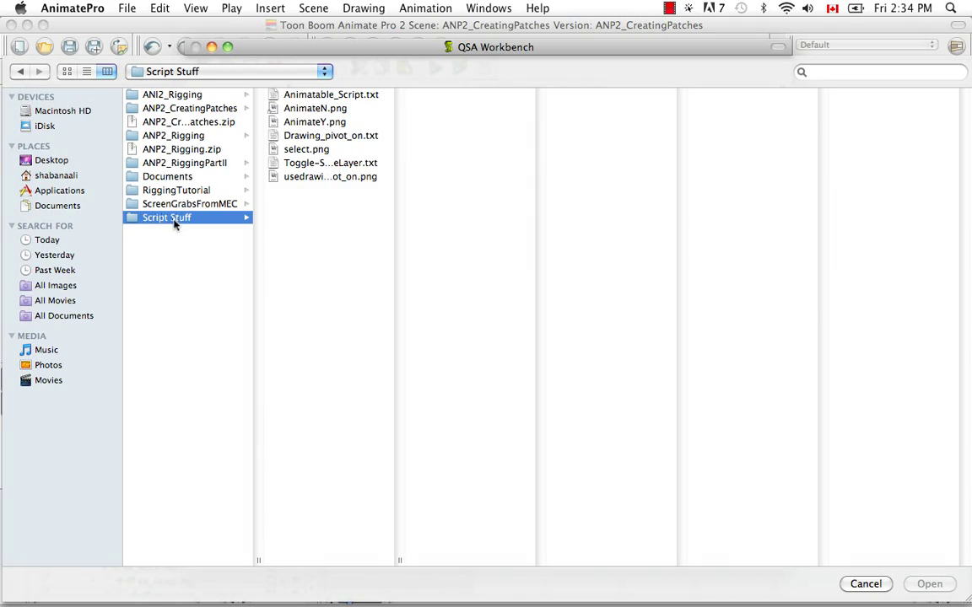
pyautogui.click(325, 163)
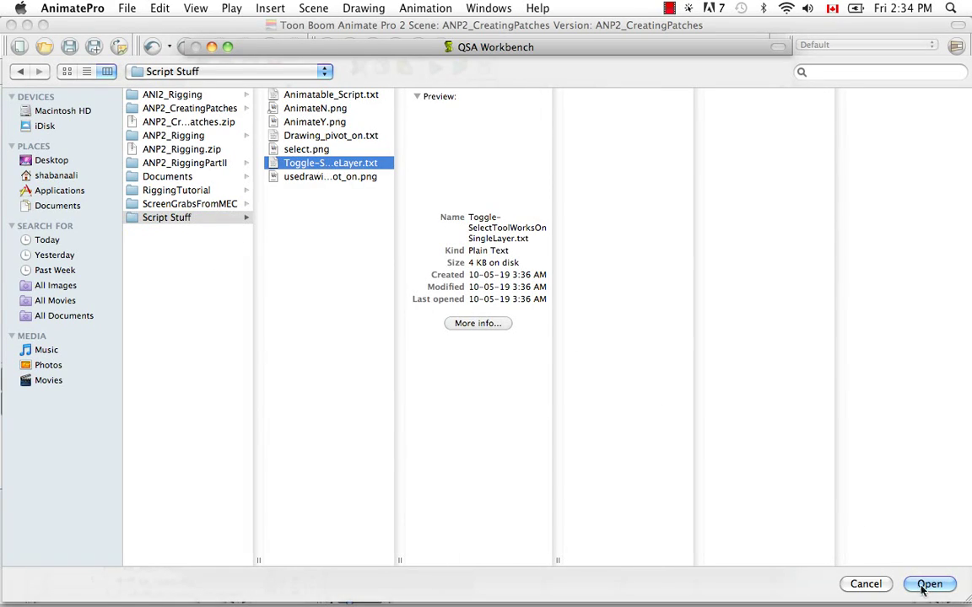
pyautogui.click(928, 584)
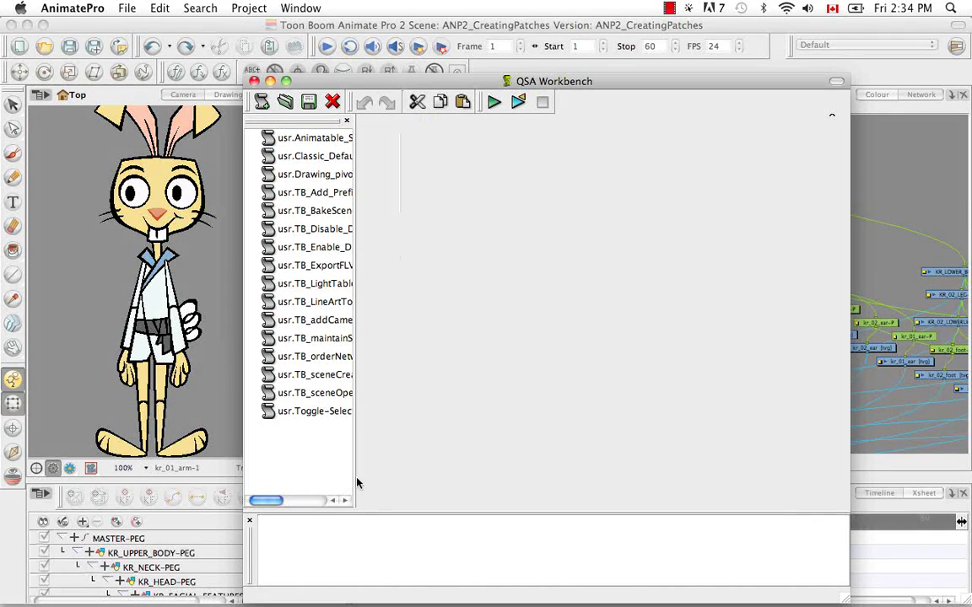
pyautogui.moveTo(354, 478); pyautogui.dragTo(478, 451)
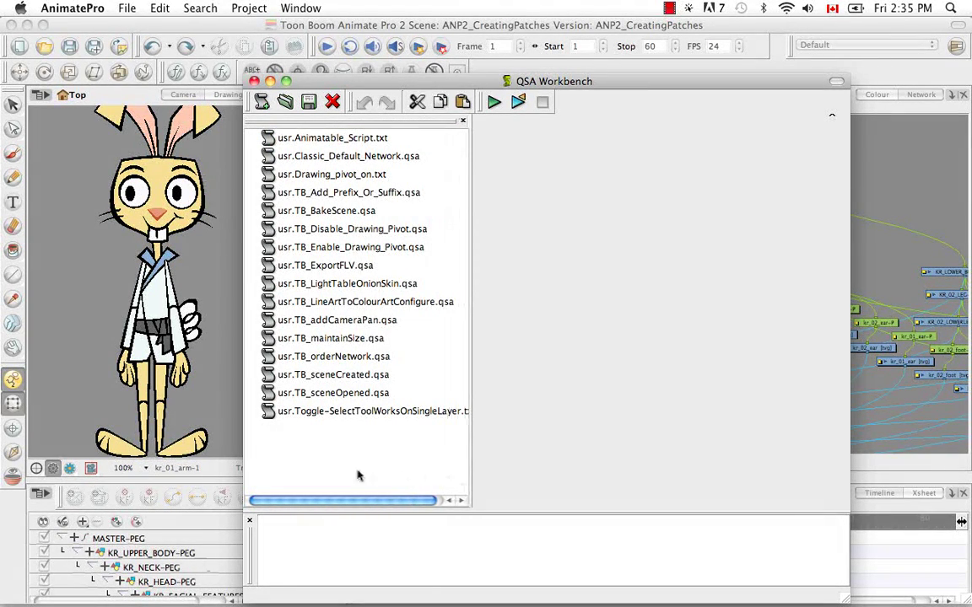
pyautogui.click(440, 412)
pyautogui.doubleClick(437, 416)
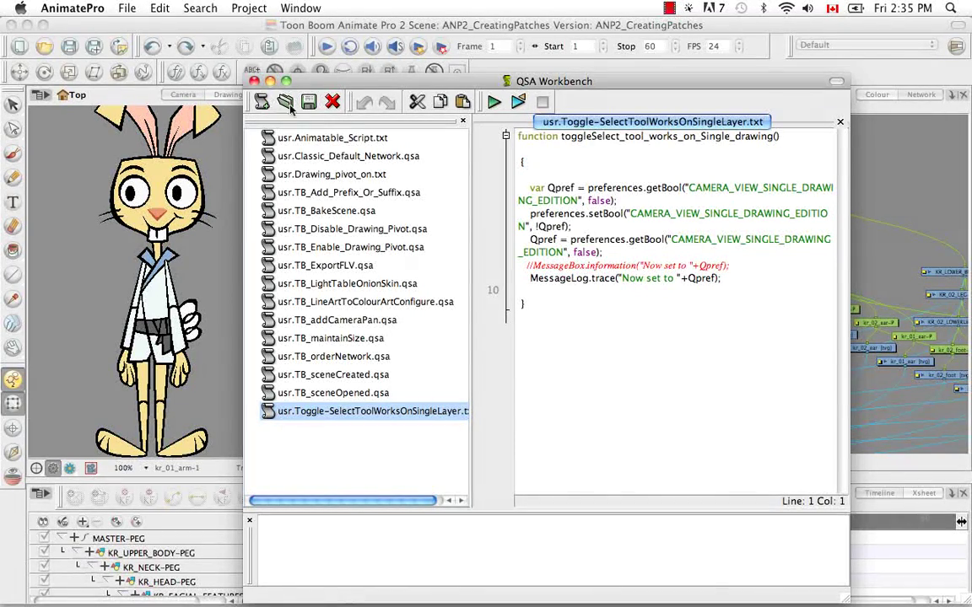
pyautogui.click(254, 81)
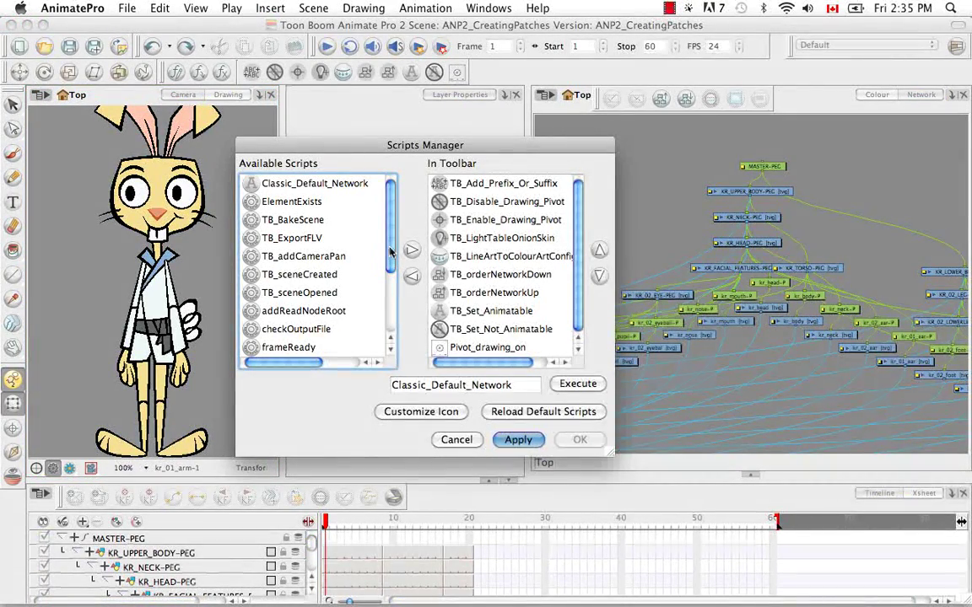
# Step: Move the toggleSelect script from the available scripts into the In Toolbar list
pyautogui.moveTo(390, 250); pyautogui.dragTo(392, 312)
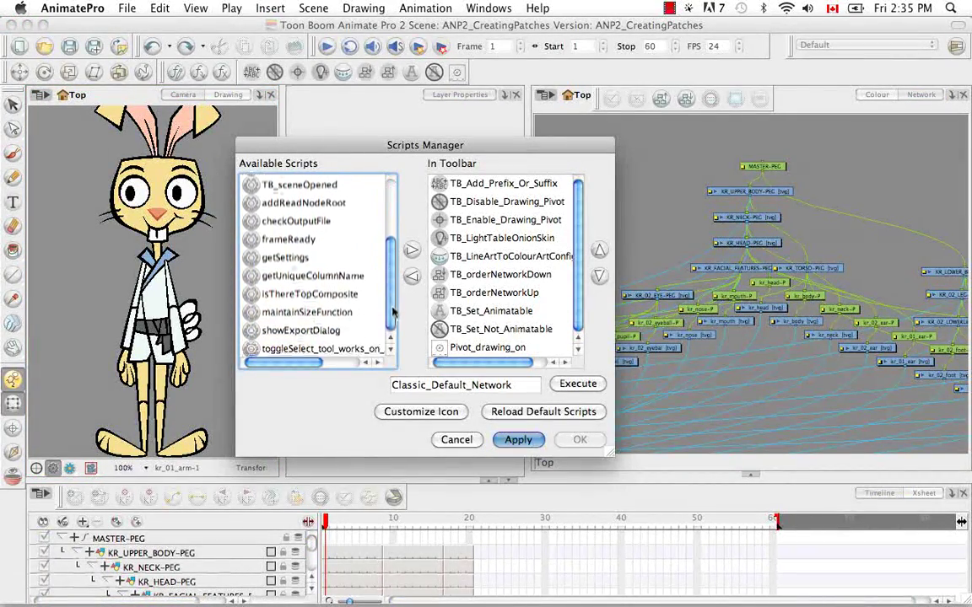
pyautogui.click(321, 347)
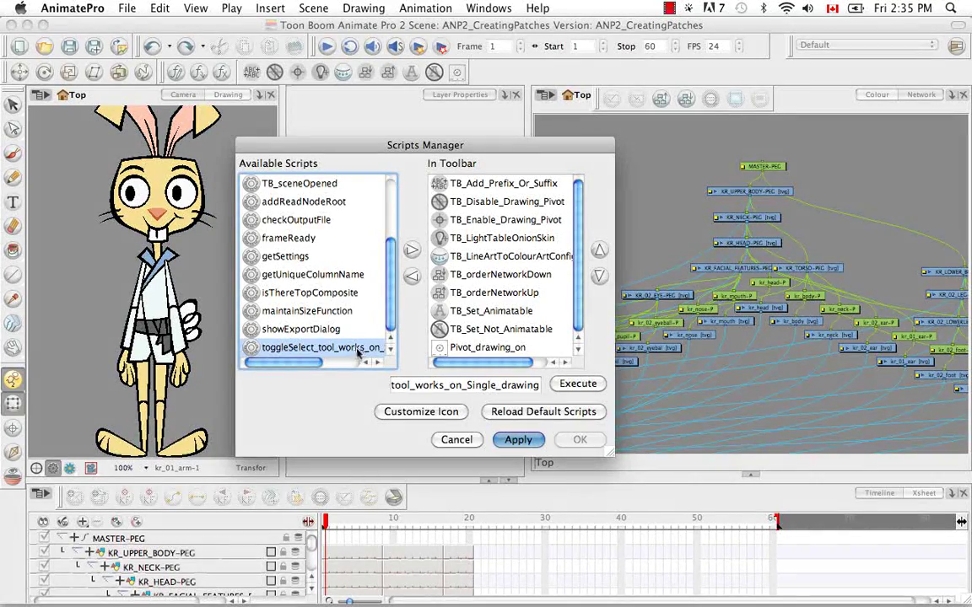
pyautogui.click(410, 250)
pyautogui.click(577, 346)
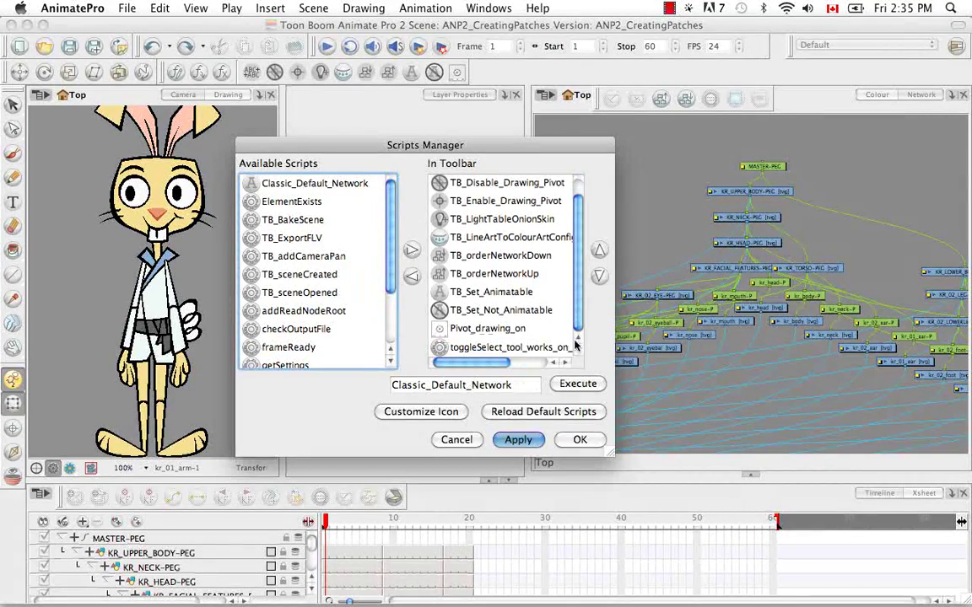
pyautogui.click(498, 347)
# Step: Give the toggleSelect toolbar script the Script Stuff/select.png icon and confirm with OK
pyautogui.click(401, 412)
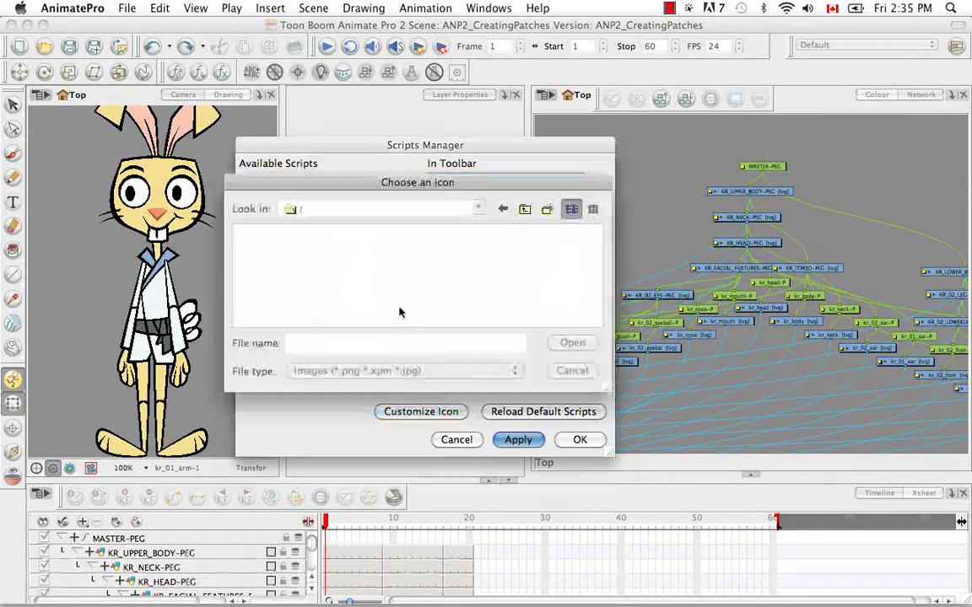
pyautogui.click(402, 245)
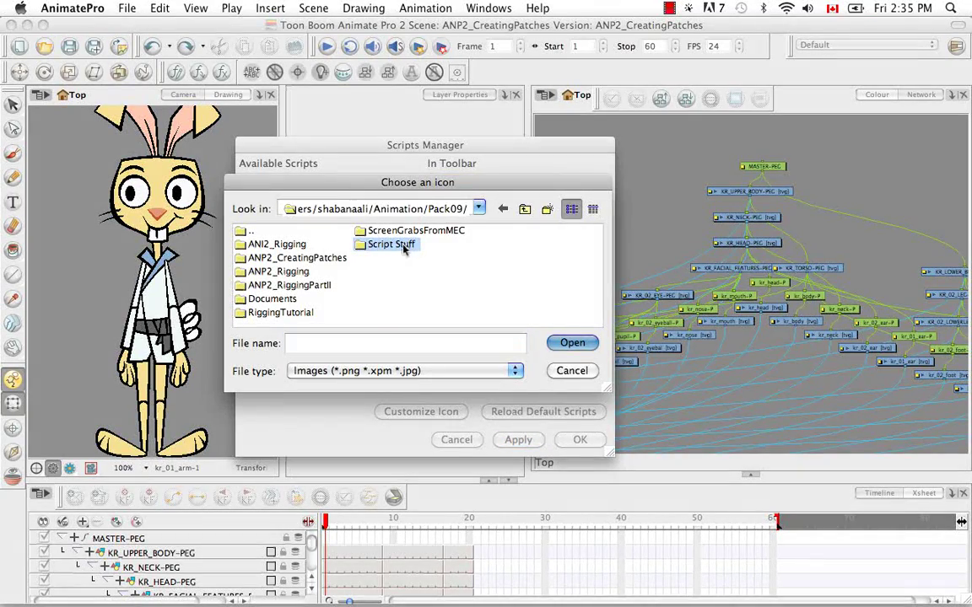
pyautogui.doubleClick(403, 245)
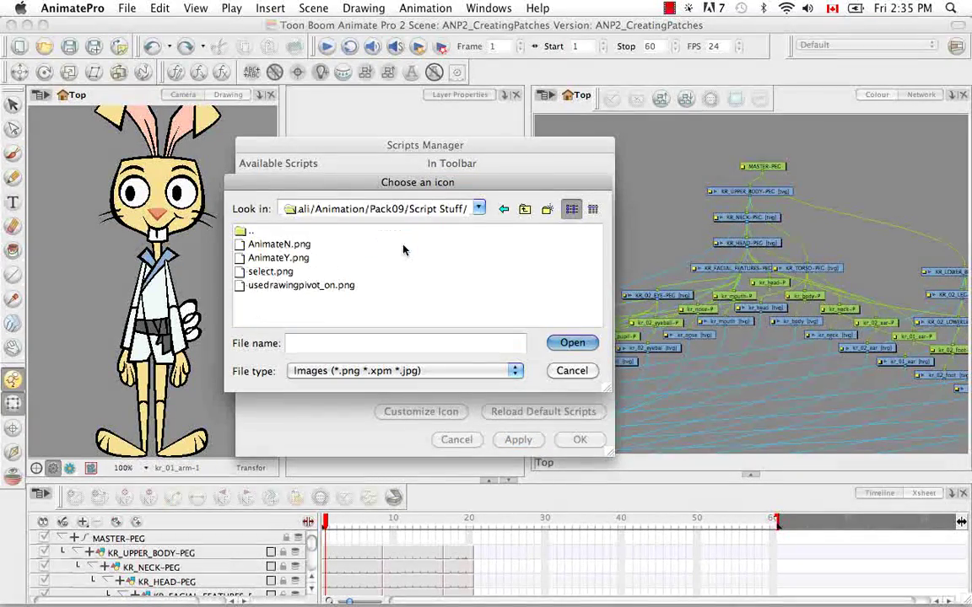
pyautogui.click(270, 272)
pyautogui.click(571, 343)
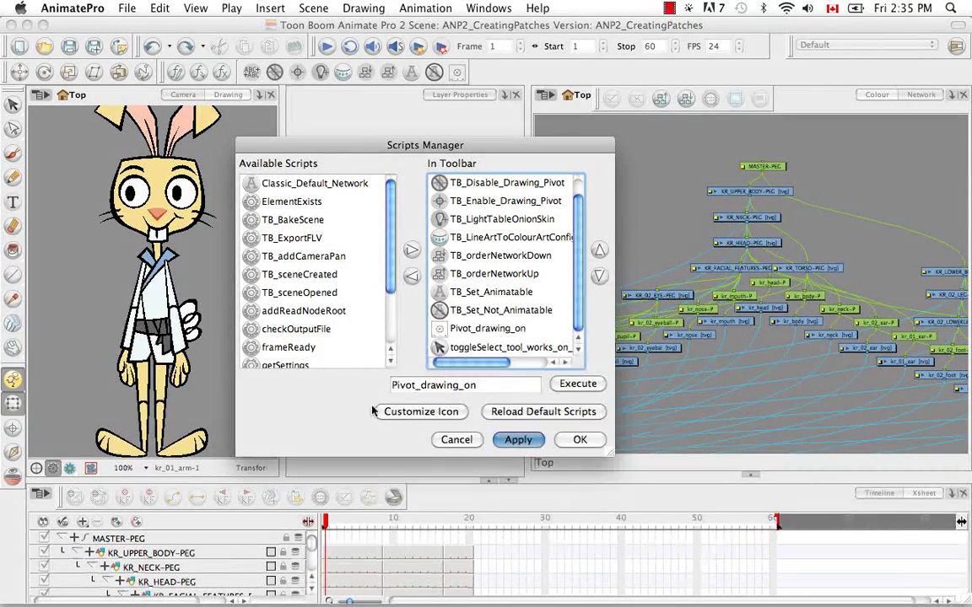
pyautogui.click(579, 439)
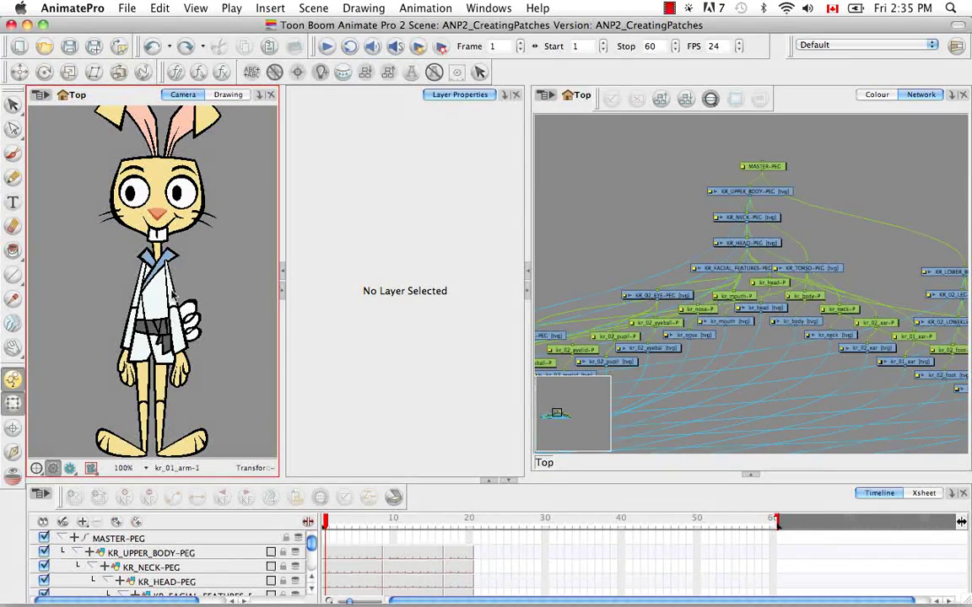
# Step: Select a few of the rabbit's drawings, then clear the selection
pyautogui.click(160, 314)
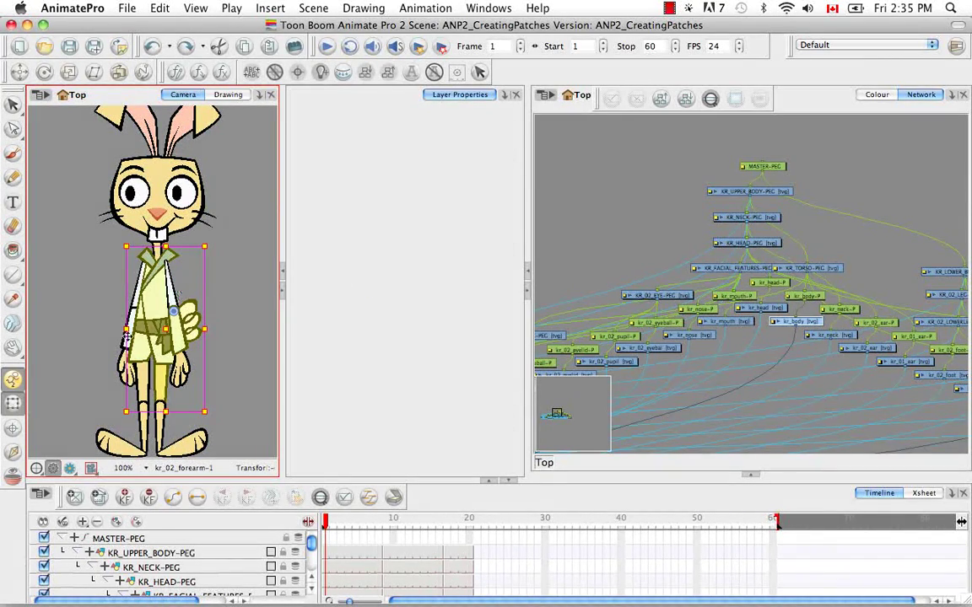
pyautogui.click(69, 221)
pyautogui.click(13, 104)
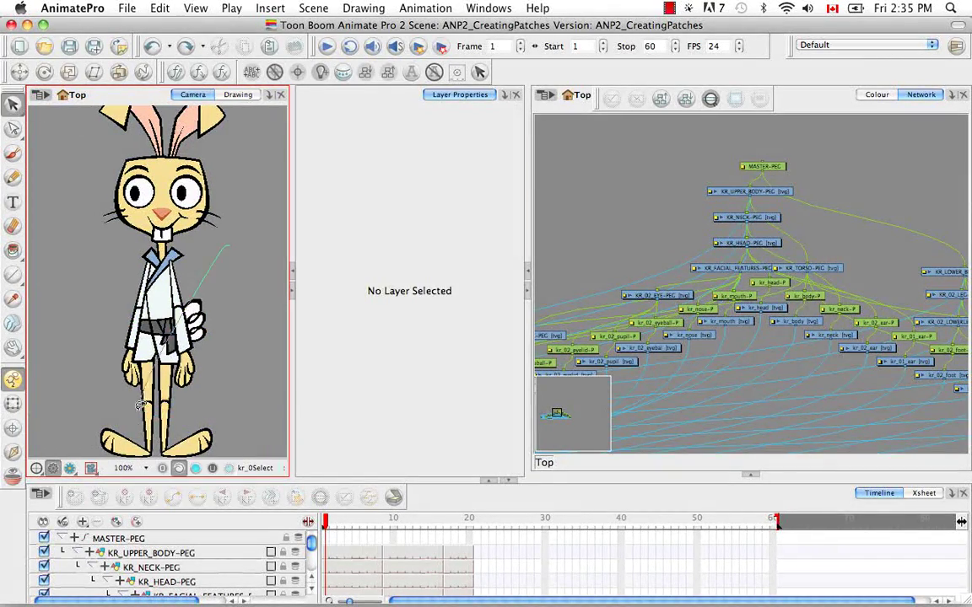
pyautogui.click(184, 367)
pyautogui.click(221, 293)
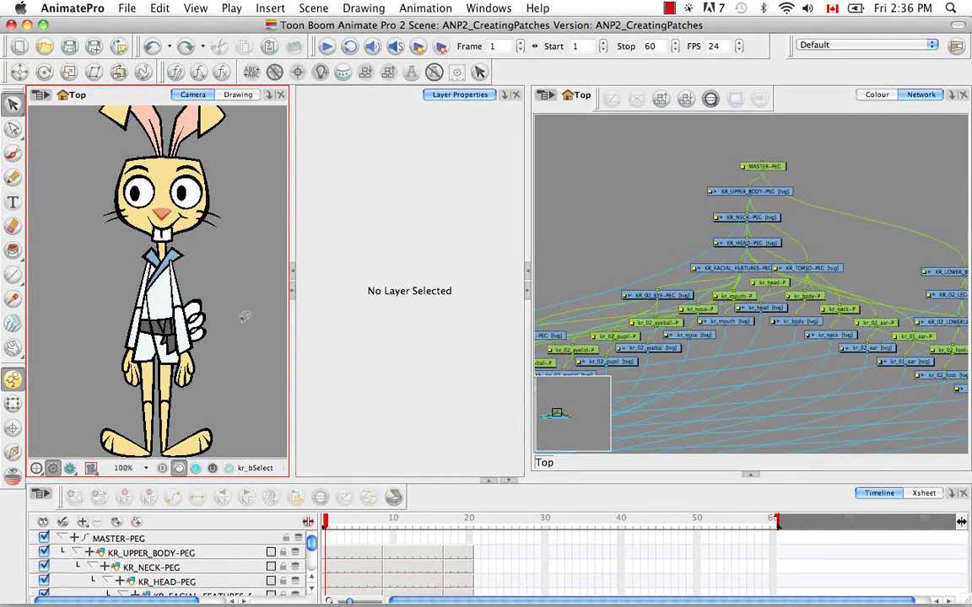
# Step: Enable Current Drawing on Top and Light Table in the Camera view options
pyautogui.click(91, 468)
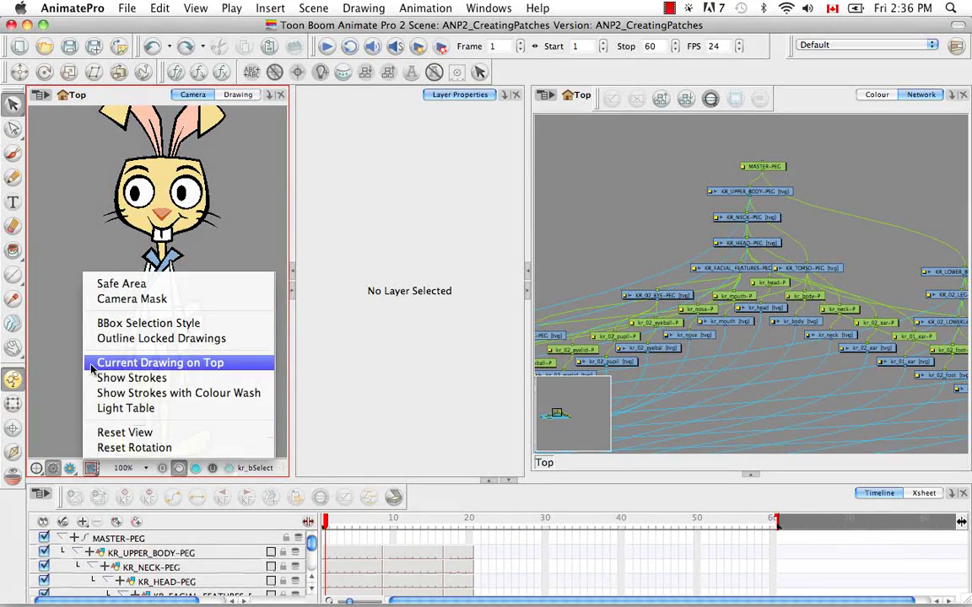
pyautogui.click(91, 362)
pyautogui.click(91, 468)
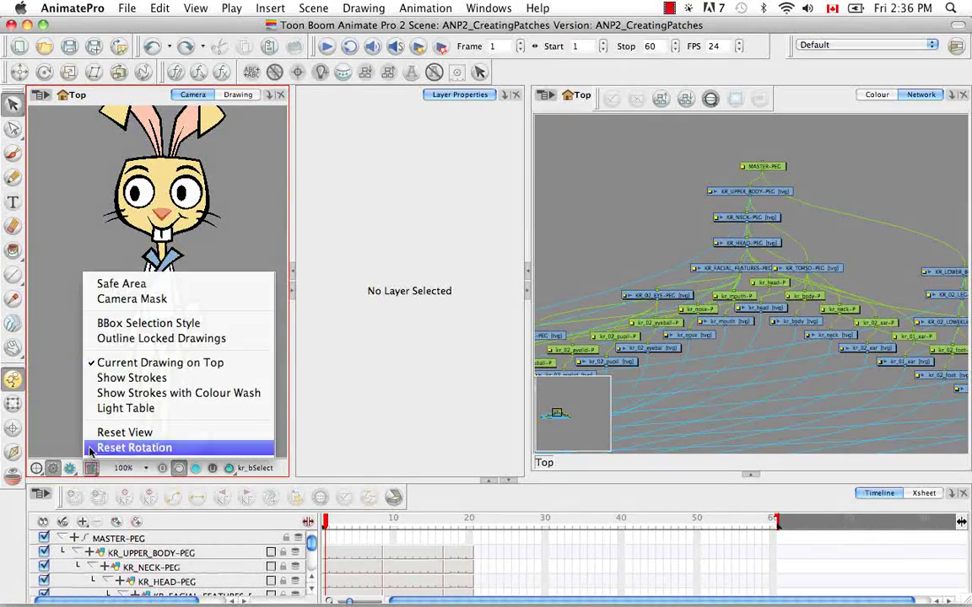
pyautogui.click(89, 408)
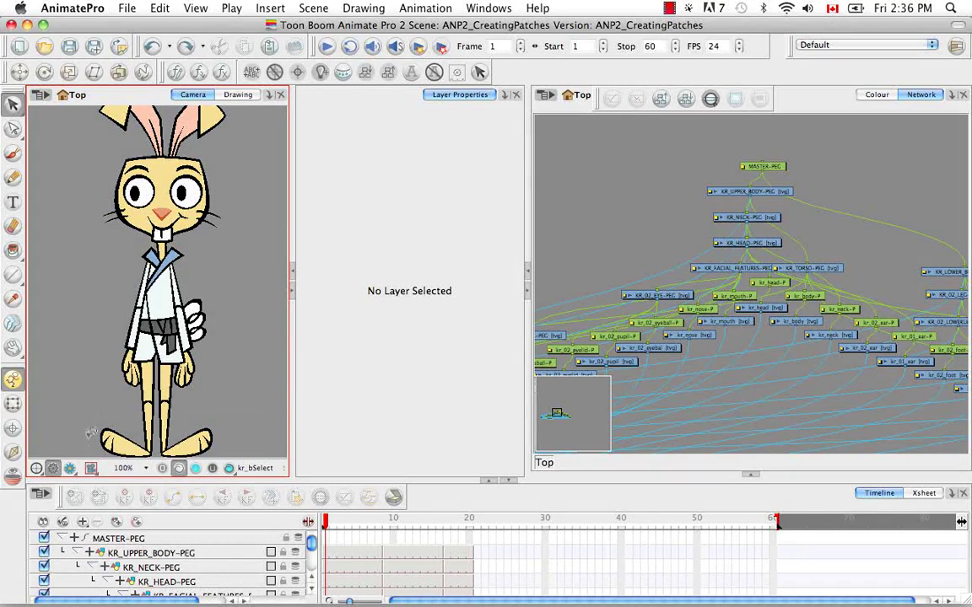
# Step: Turn on the toggleSelect single-drawing mode and test it on kr_mouth and kr_02_eyelid
pyautogui.click(434, 71)
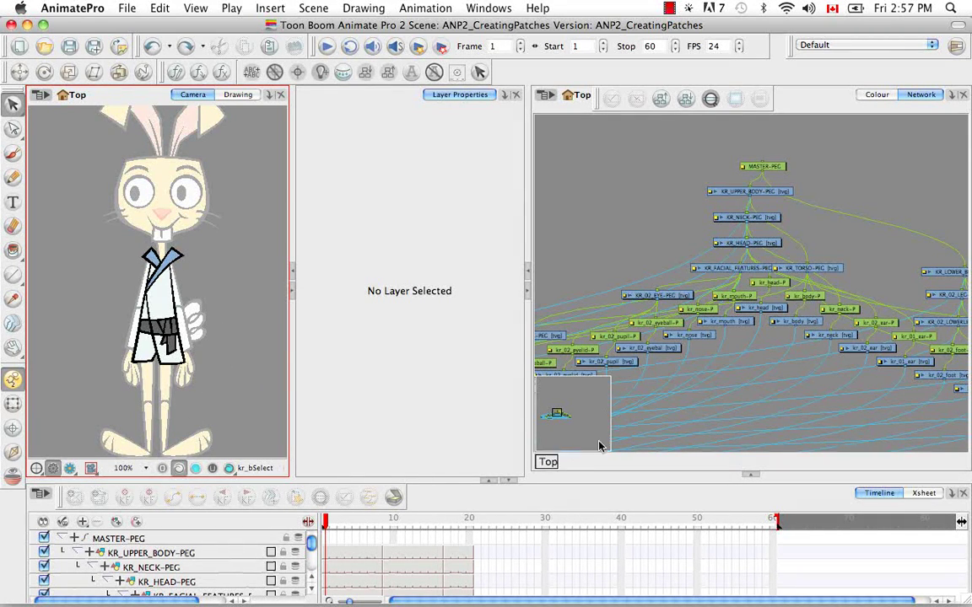
pyautogui.click(720, 324)
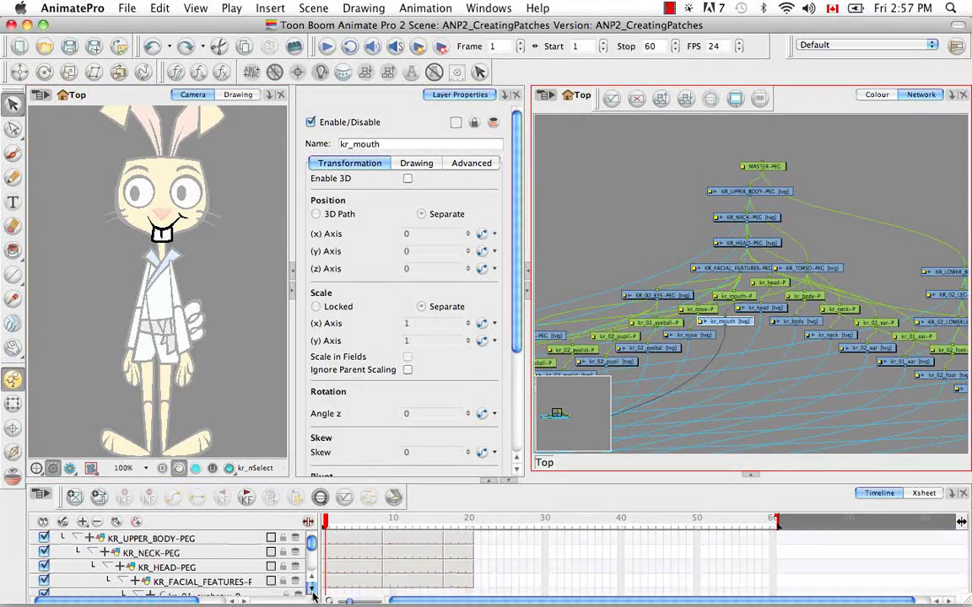
pyautogui.scroll(-5, 301, 580)
pyautogui.scroll(-3, 304, 583)
pyautogui.scroll(-3, 308, 591)
pyautogui.scroll(-3, 308, 591)
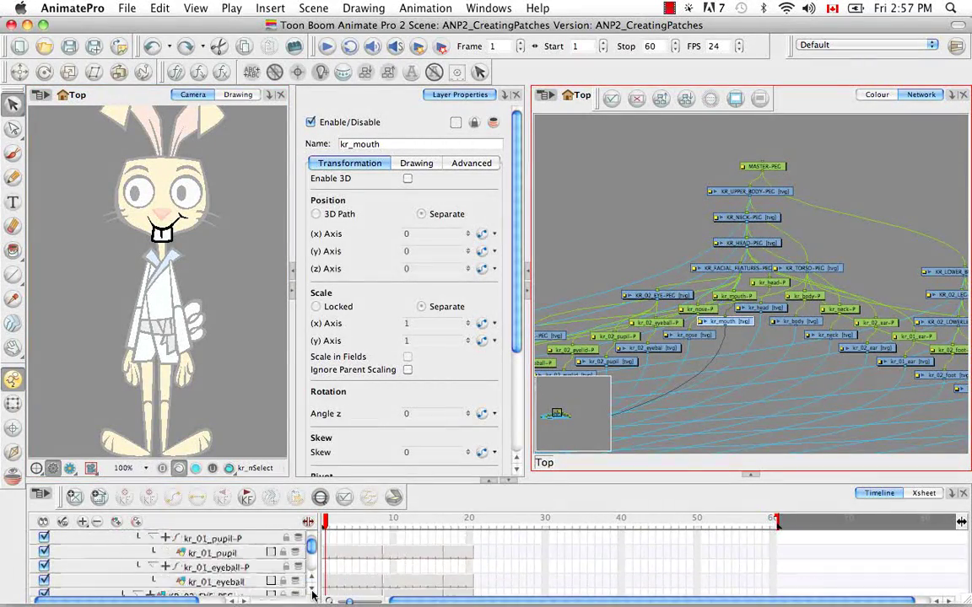
pyautogui.scroll(-2, 308, 591)
pyautogui.click(240, 583)
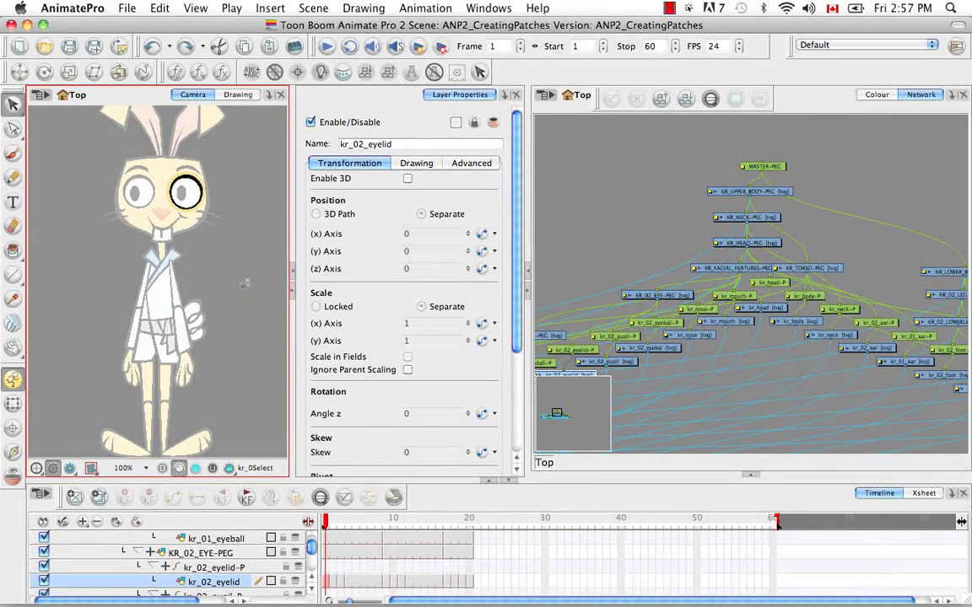
# Step: Turn toggleSelect off and Transform-select the kr_02_forearm drawing
pyautogui.click(433, 71)
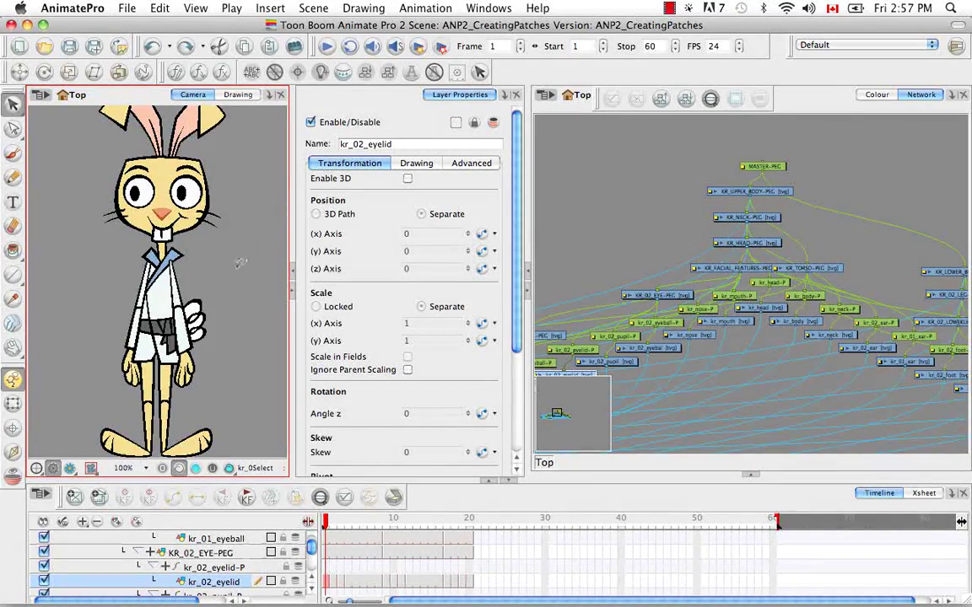
pyautogui.click(14, 404)
pyautogui.click(212, 365)
pyautogui.click(174, 319)
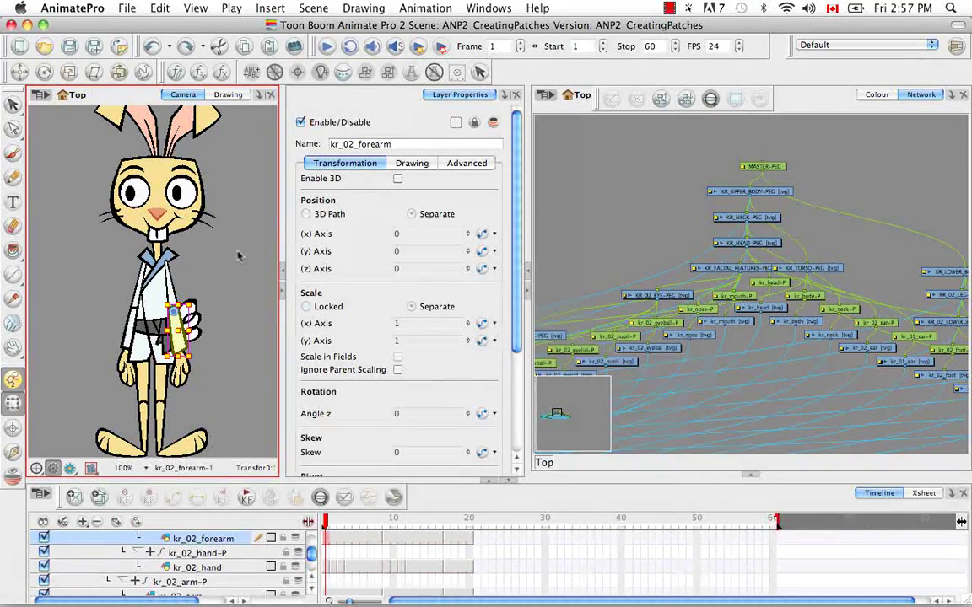
# Step: Copy the zoomed-in forearm drawing with Cmd+C and switch the Camera view to Colour Art only
pyautogui.click(14, 103)
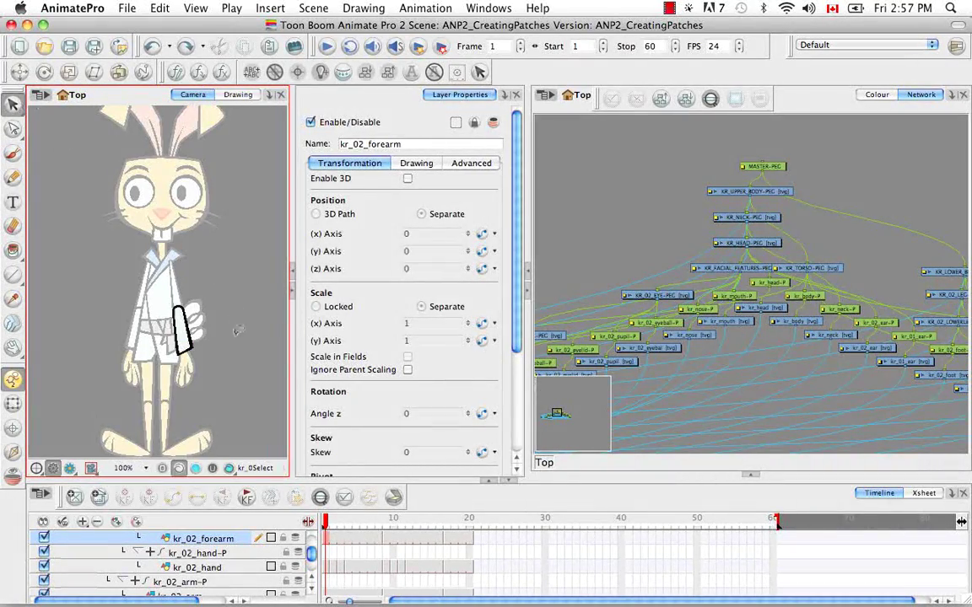
pyautogui.press('super+equal')
pyautogui.press('super+equal')
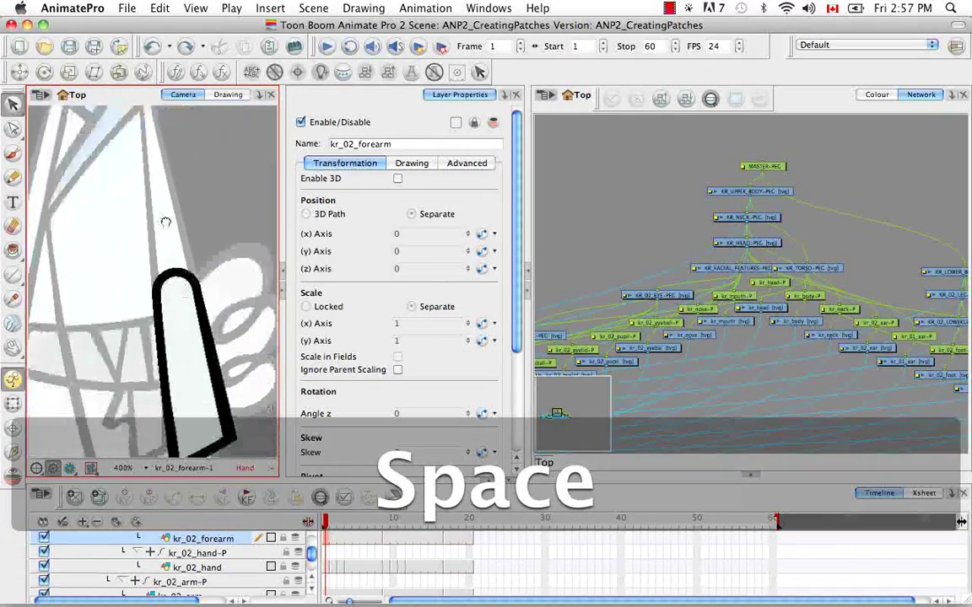
pyautogui.moveTo(165, 221); pyautogui.dragTo(128, 127)
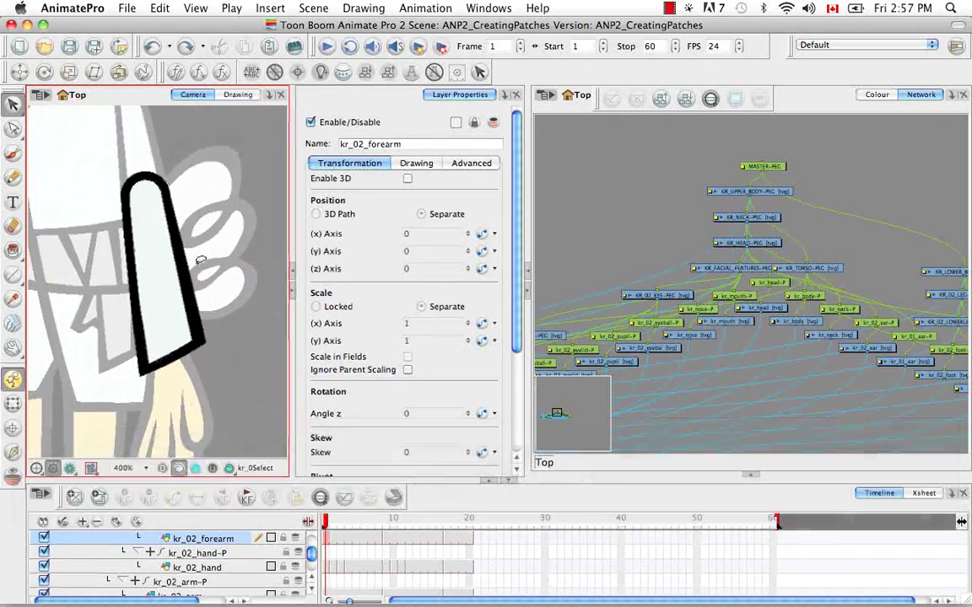
pyautogui.click(177, 375)
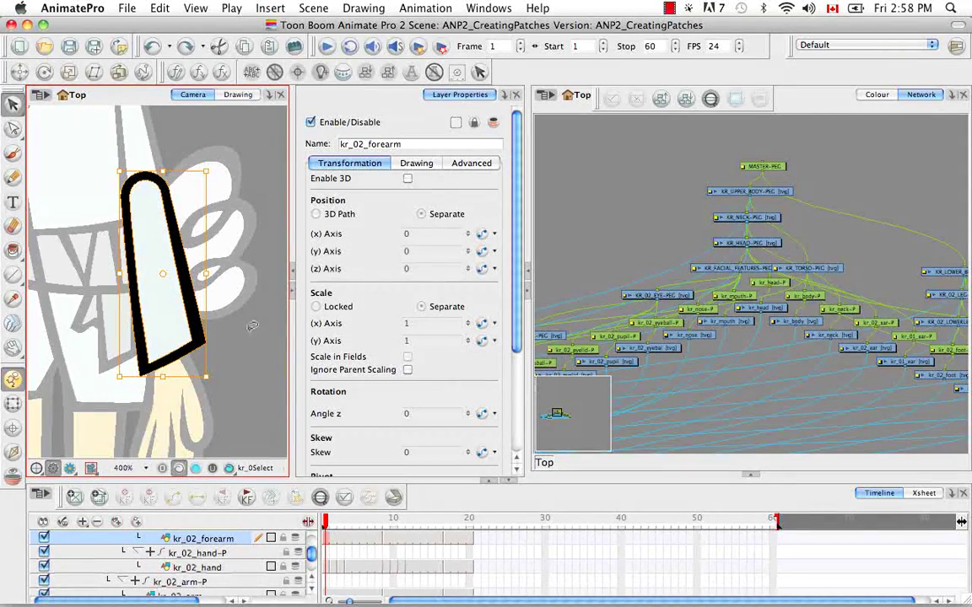
pyautogui.press('super+c')
pyautogui.click(195, 473)
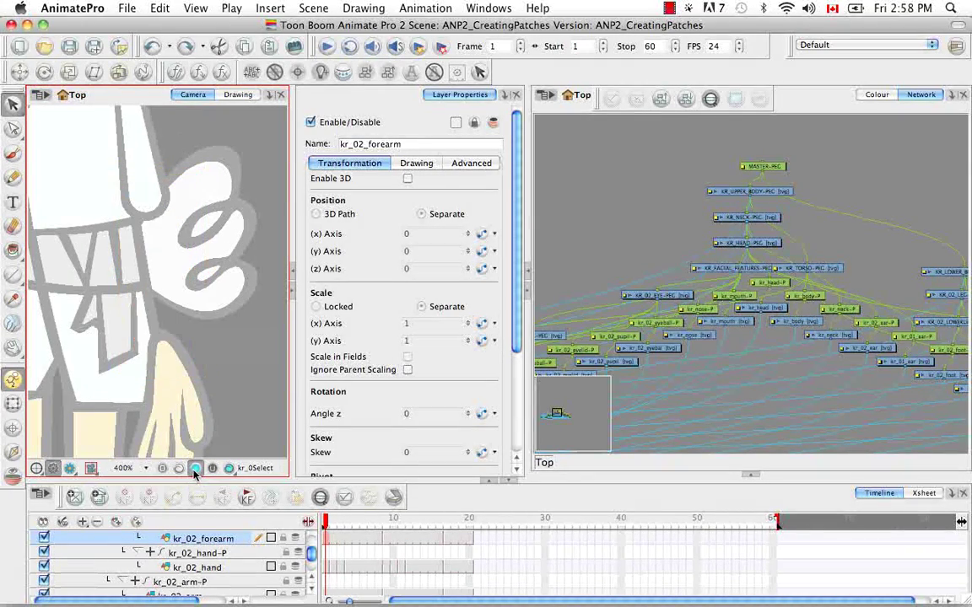
pyautogui.click(90, 289)
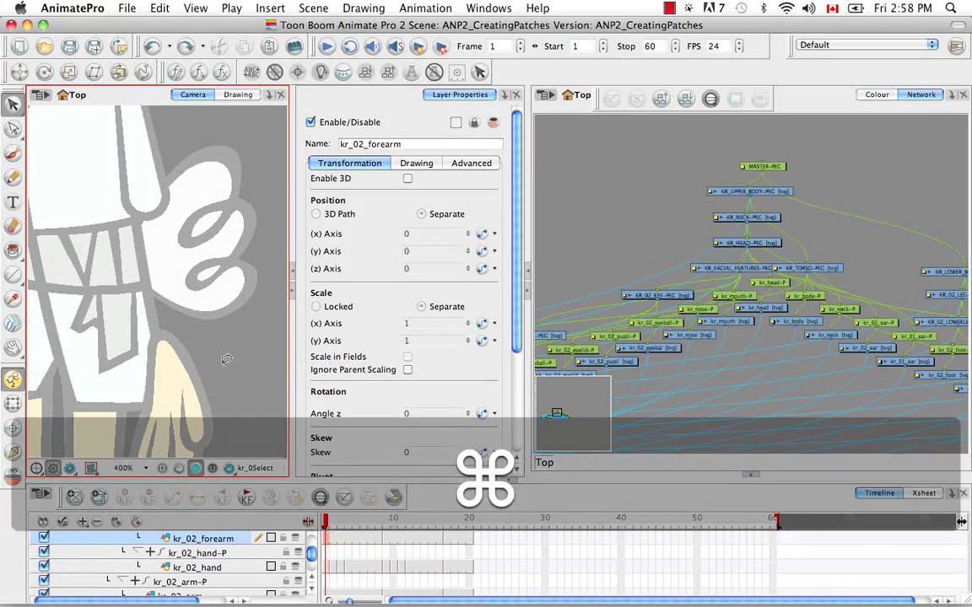
# Step: Paste the forearm copy into the colour art and switch to the Contour Editor
pyautogui.press('super+v')
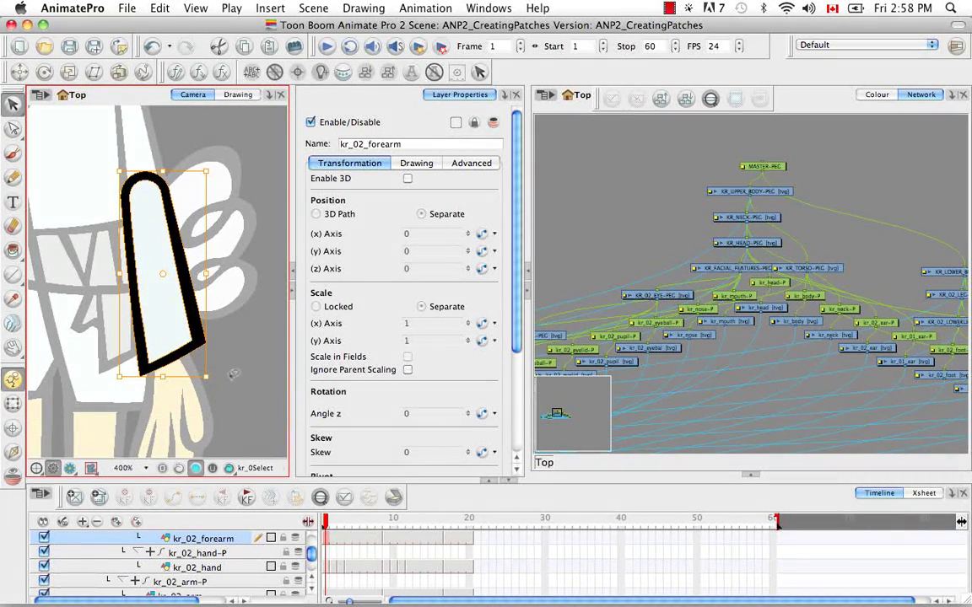
pyautogui.click(236, 374)
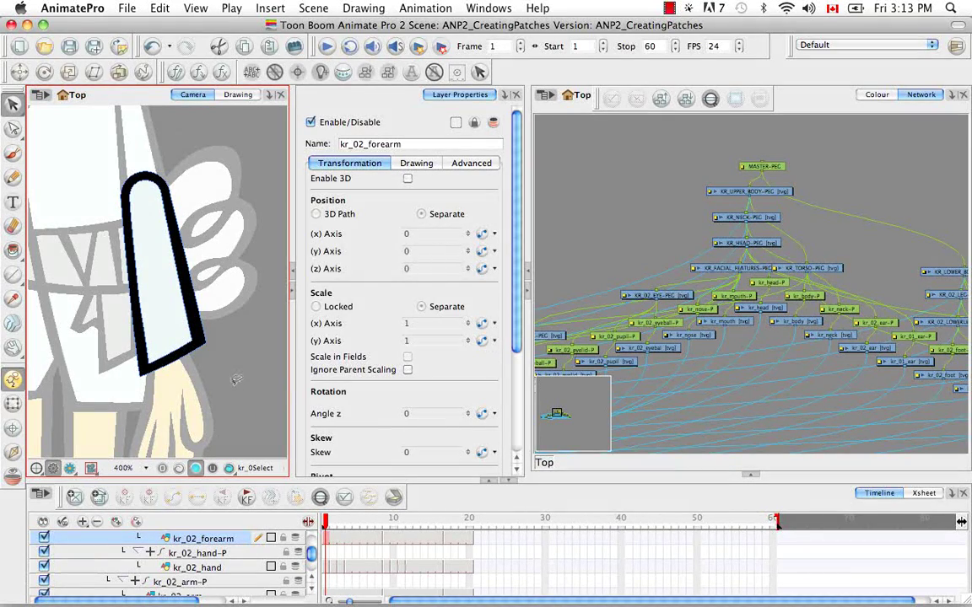
pyautogui.hotkey('alt', 'a')
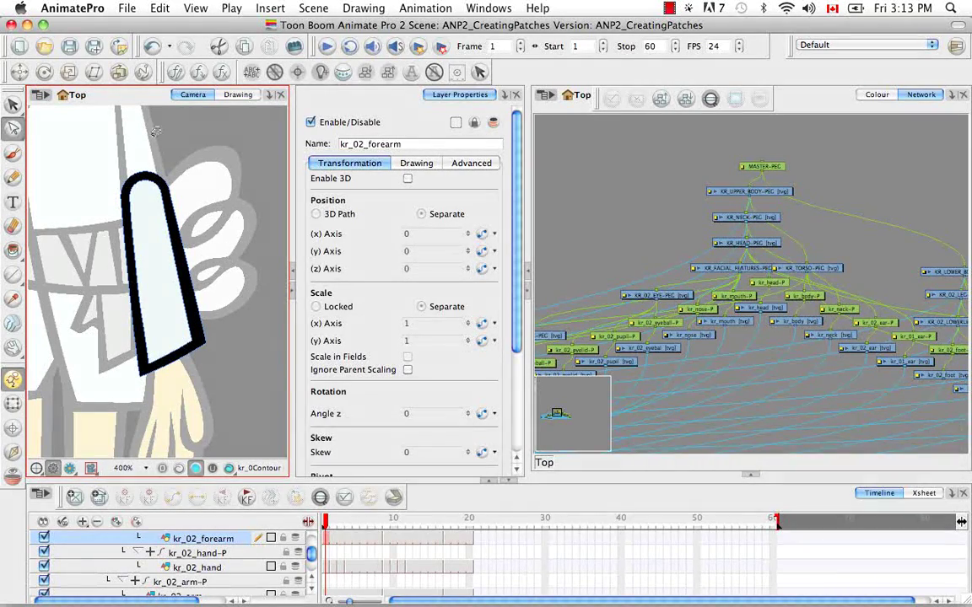
pyautogui.click(147, 157)
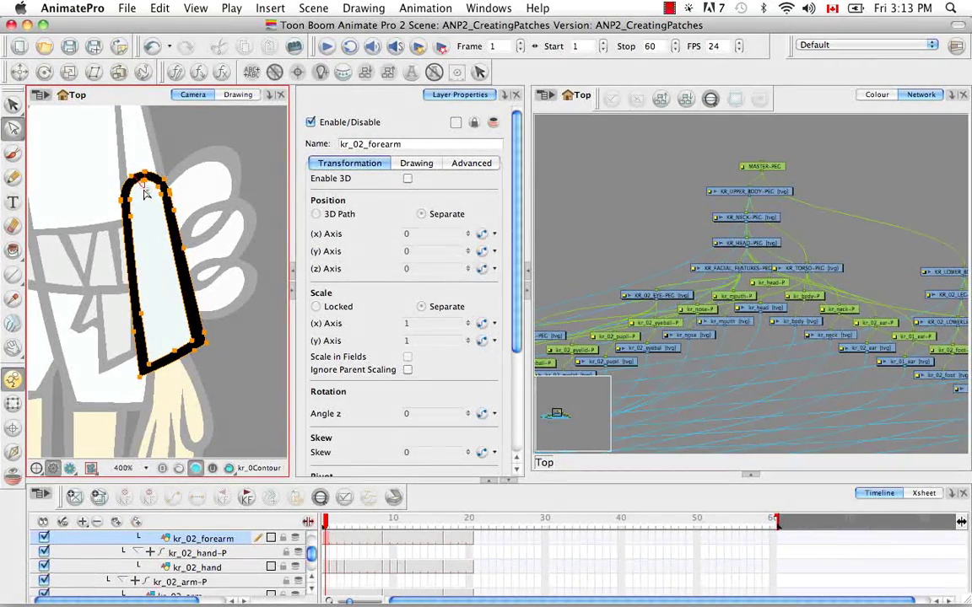
# Step: Cut away the outline's rounded top and pull the top-right outline point down
pyautogui.moveTo(146, 176); pyautogui.dragTo(144, 155)
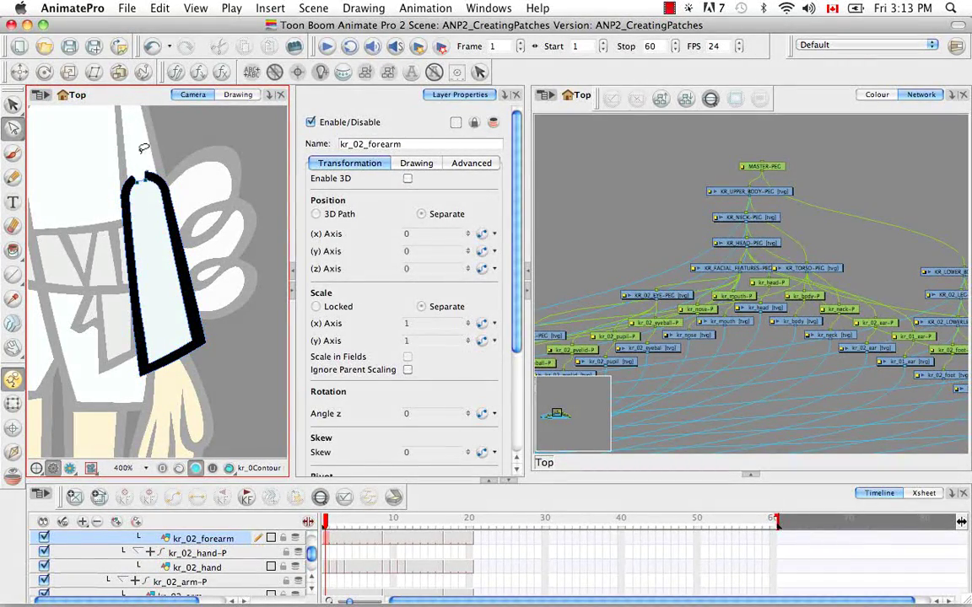
pyautogui.hotkey('ctrl', '=')
pyautogui.hotkey('ctrl', '=')
pyautogui.press('space')
pyautogui.moveTo(189, 217)
pyautogui.mouseDown()
pyautogui.moveTo(161, 245)
pyautogui.moveTo(124, 204)
pyautogui.mouseUp()
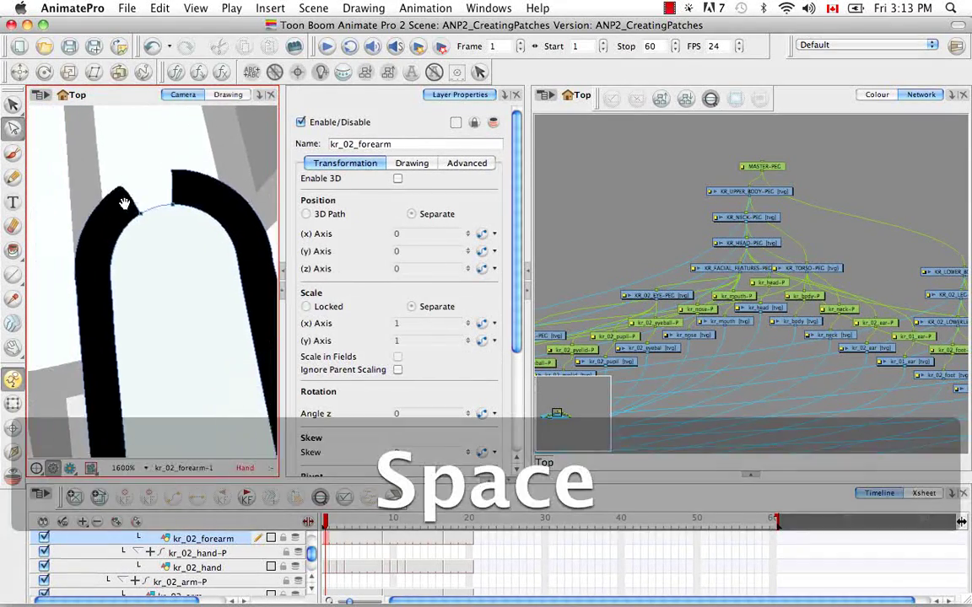
pyautogui.click(109, 182)
pyautogui.click(145, 232)
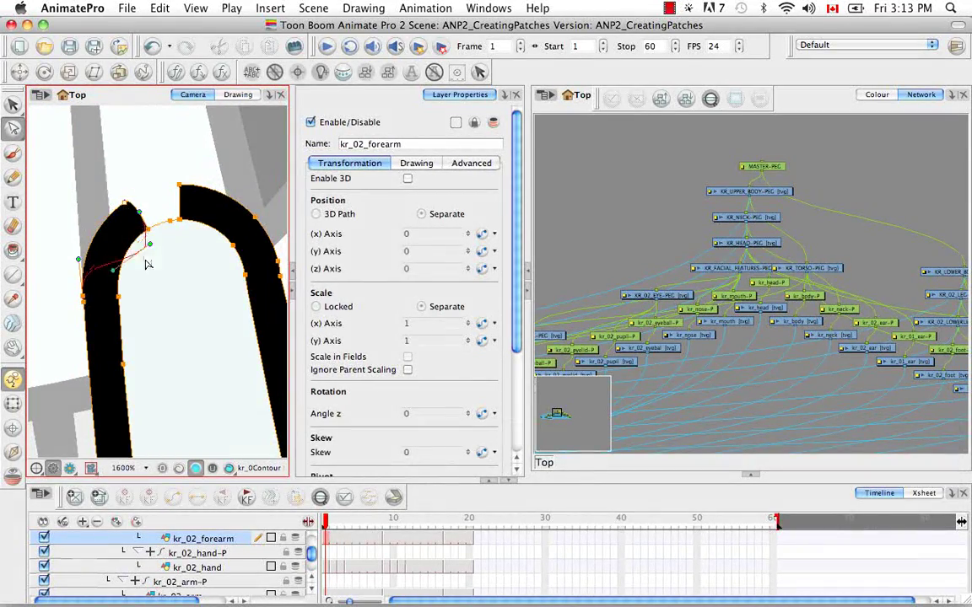
pyautogui.moveTo(145, 264); pyautogui.dragTo(148, 260)
pyautogui.click(182, 182)
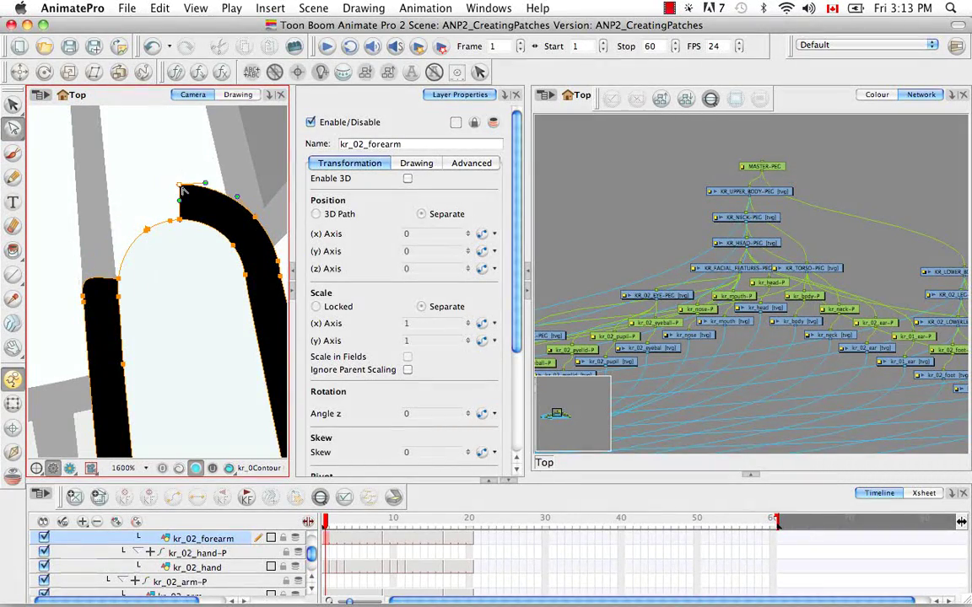
pyautogui.moveTo(183, 191); pyautogui.dragTo(177, 268)
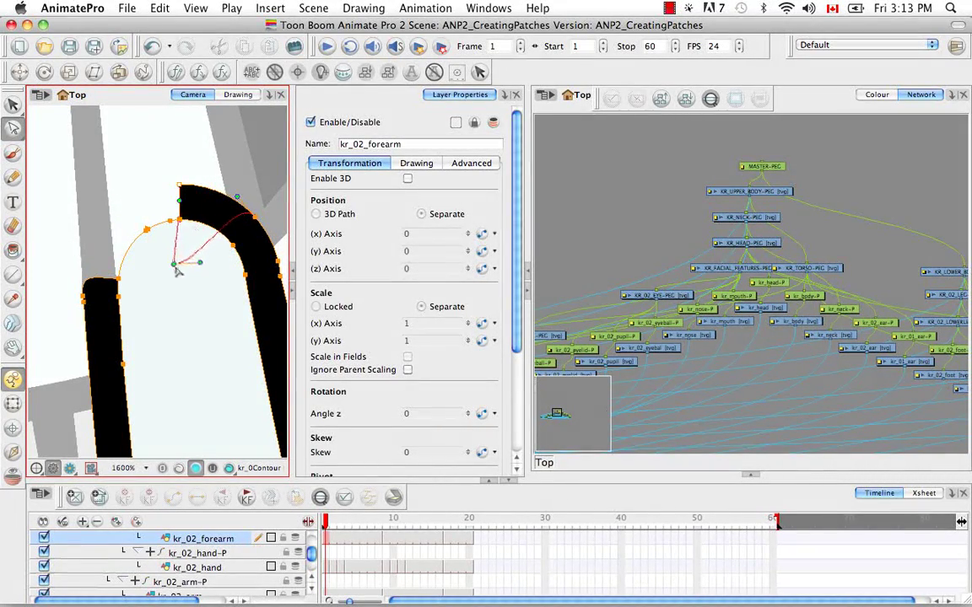
# Step: Delete the outline's top-left corner points, undoing the second deletion
pyautogui.press('space')
pyautogui.moveTo(158, 172); pyautogui.dragTo(153, 192)
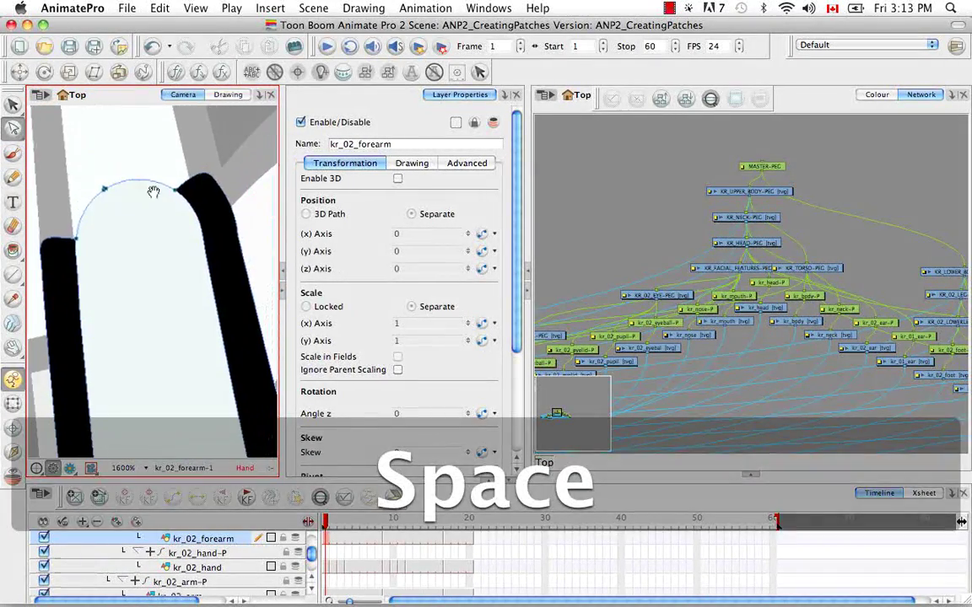
pyautogui.click(50, 246)
pyautogui.press('BackSpace')
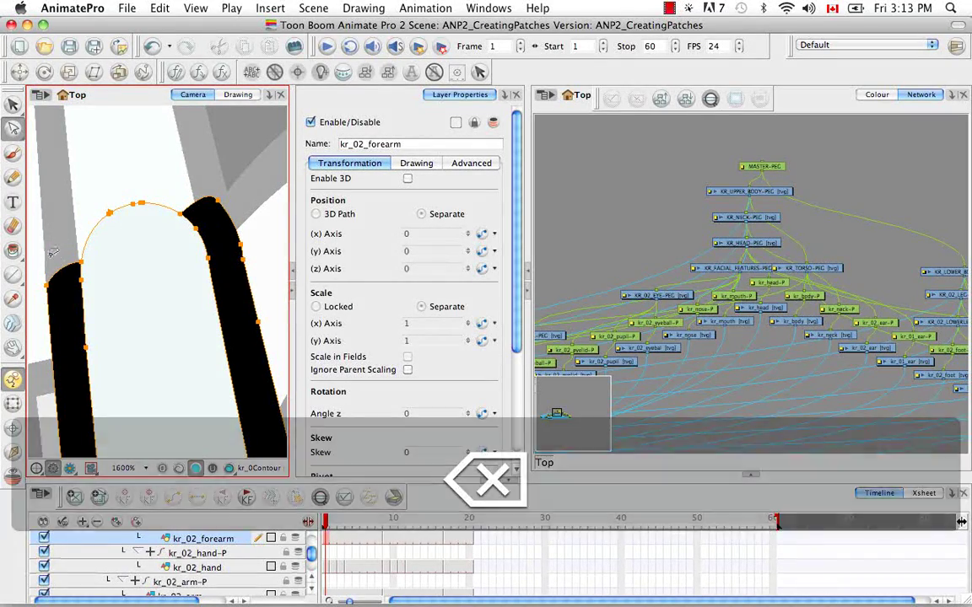
pyautogui.press('BackSpace')
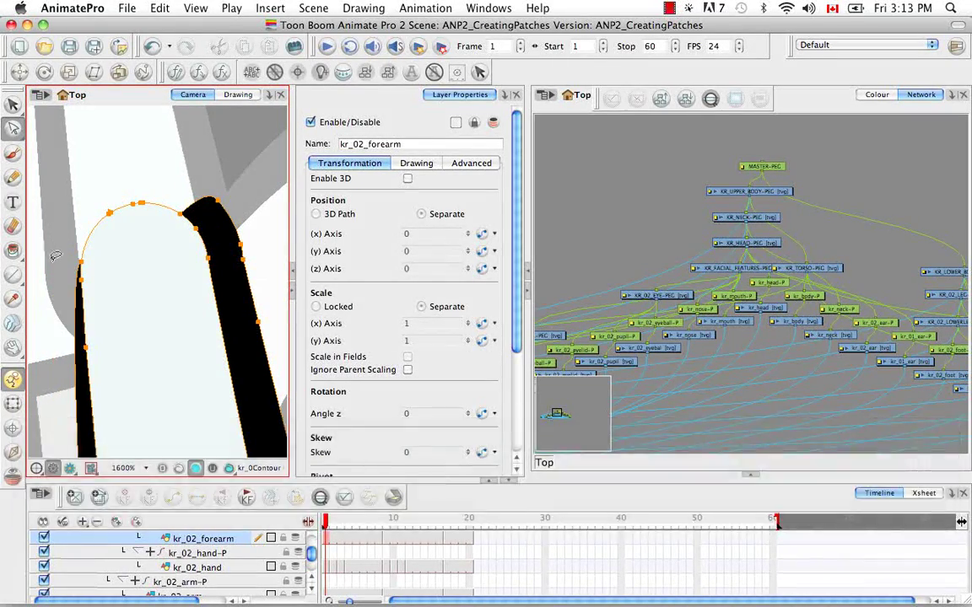
pyautogui.press('space')
pyautogui.moveTo(95, 291); pyautogui.dragTo(135, 254)
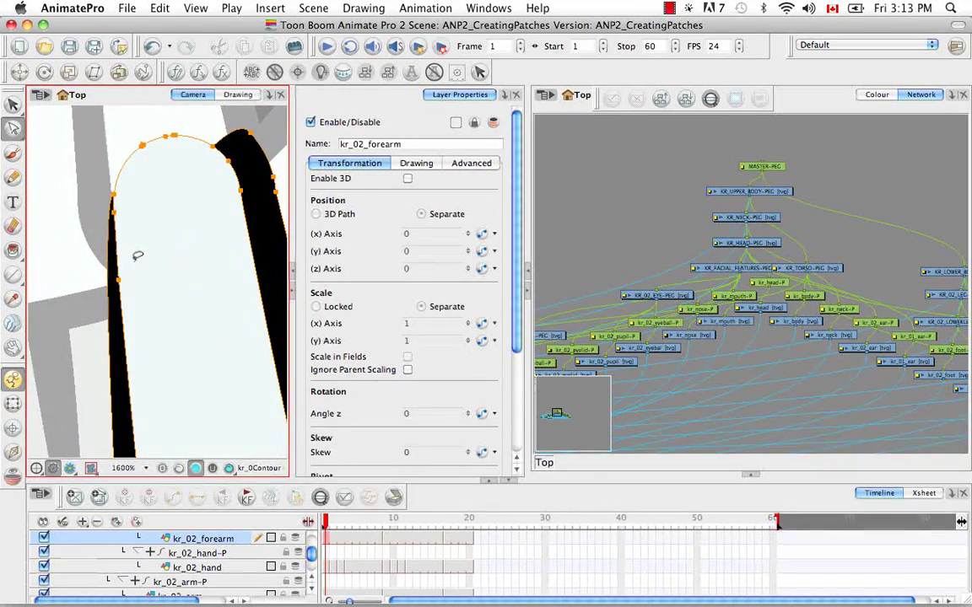
pyautogui.press('super+z')
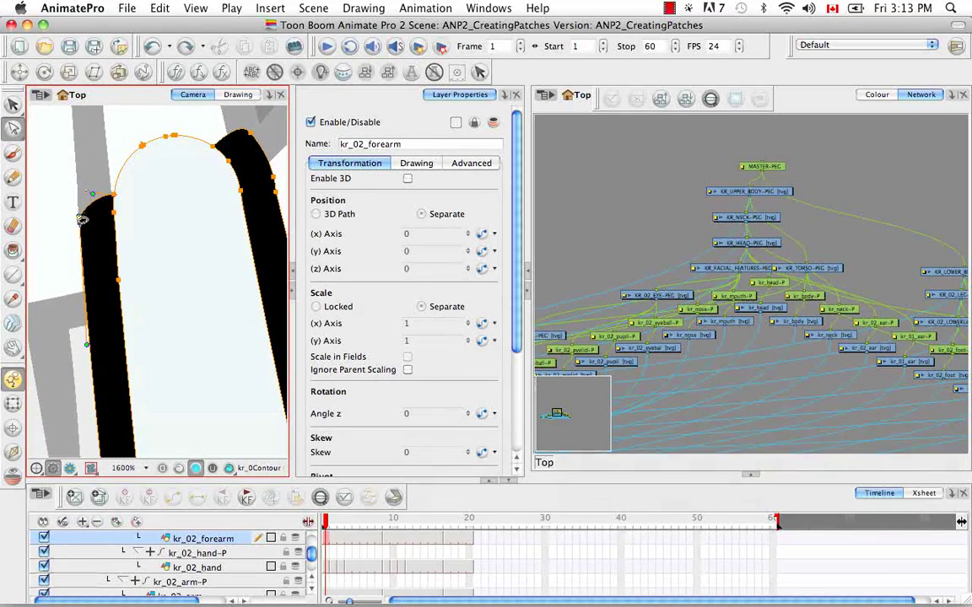
# Step: Reshape the left outline edge and its tangents to sharpen the top-left corner
pyautogui.moveTo(81, 220); pyautogui.dragTo(83, 261)
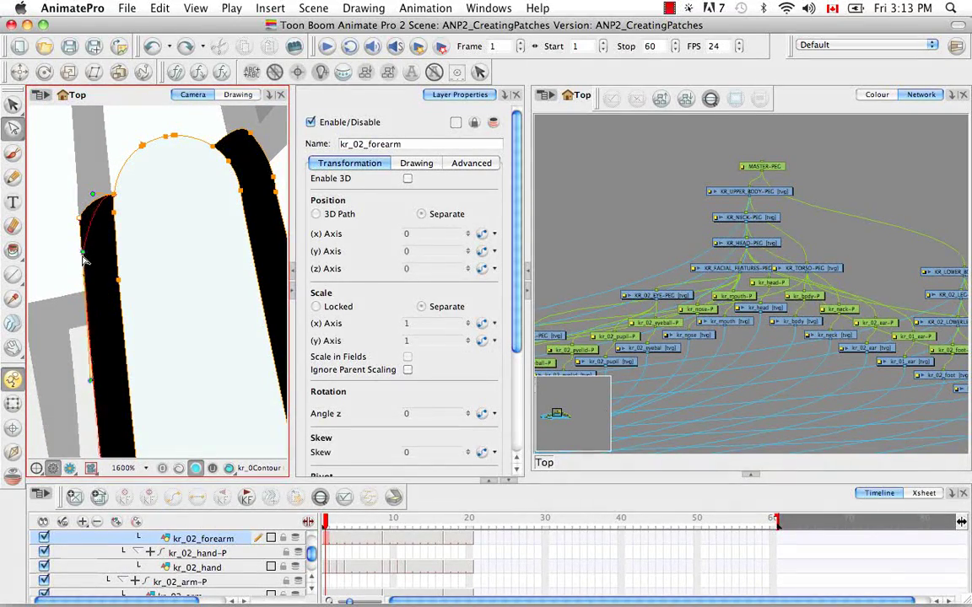
pyautogui.moveTo(83, 261); pyautogui.dragTo(82, 253)
pyautogui.click(83, 253)
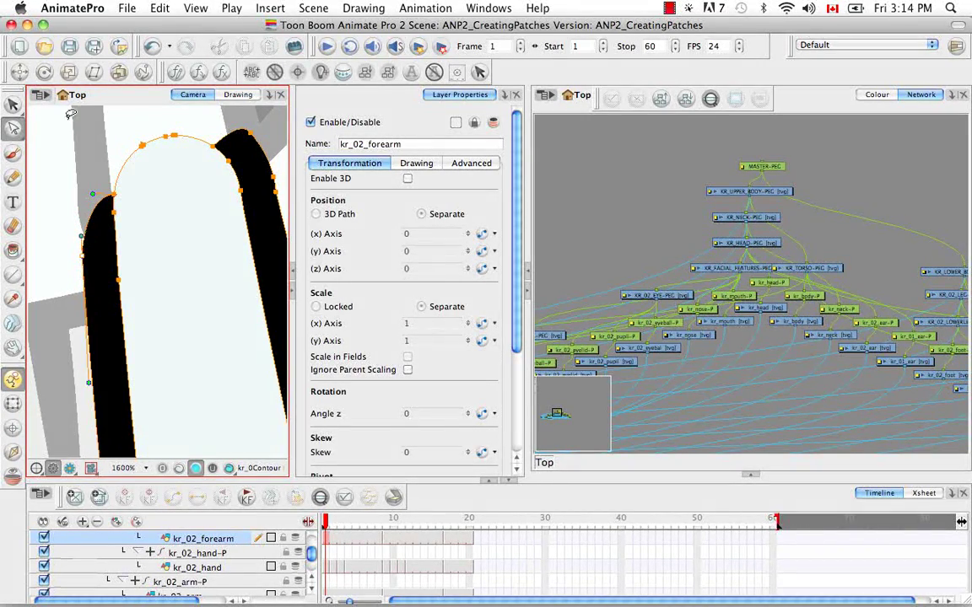
pyautogui.moveTo(95, 198); pyautogui.dragTo(96, 216)
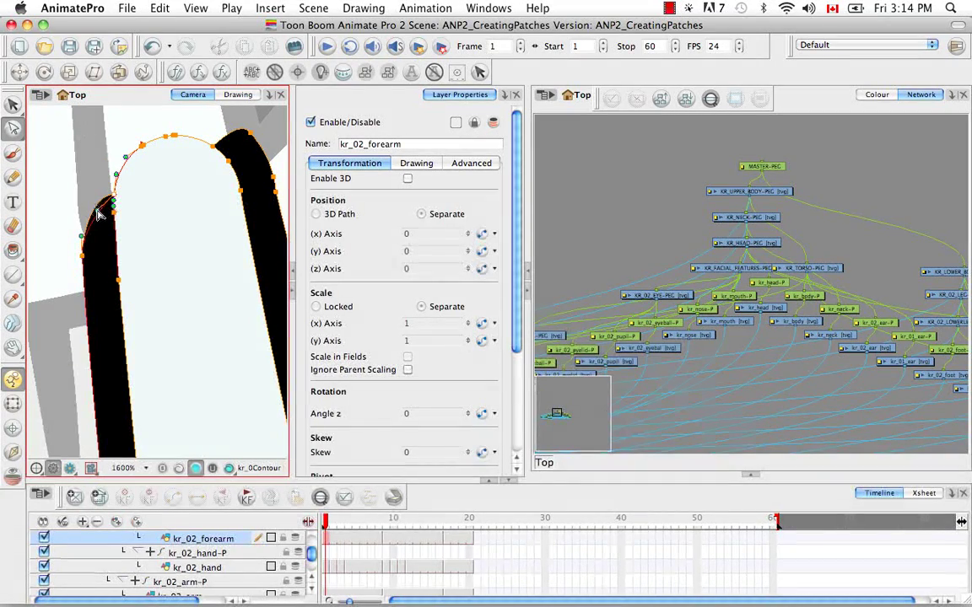
pyautogui.click(92, 189)
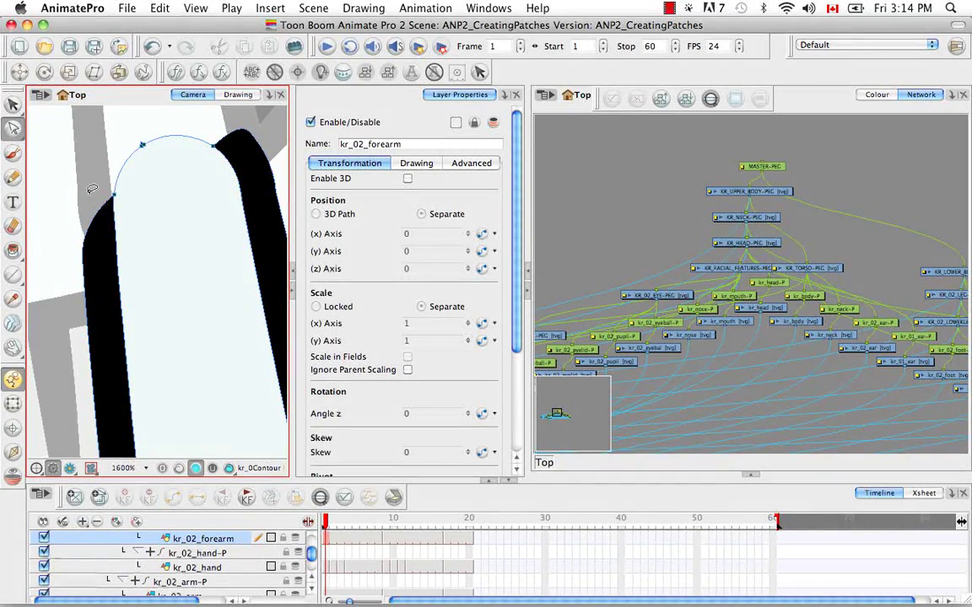
pyautogui.click(80, 236)
pyautogui.moveTo(83, 262); pyautogui.dragTo(79, 249)
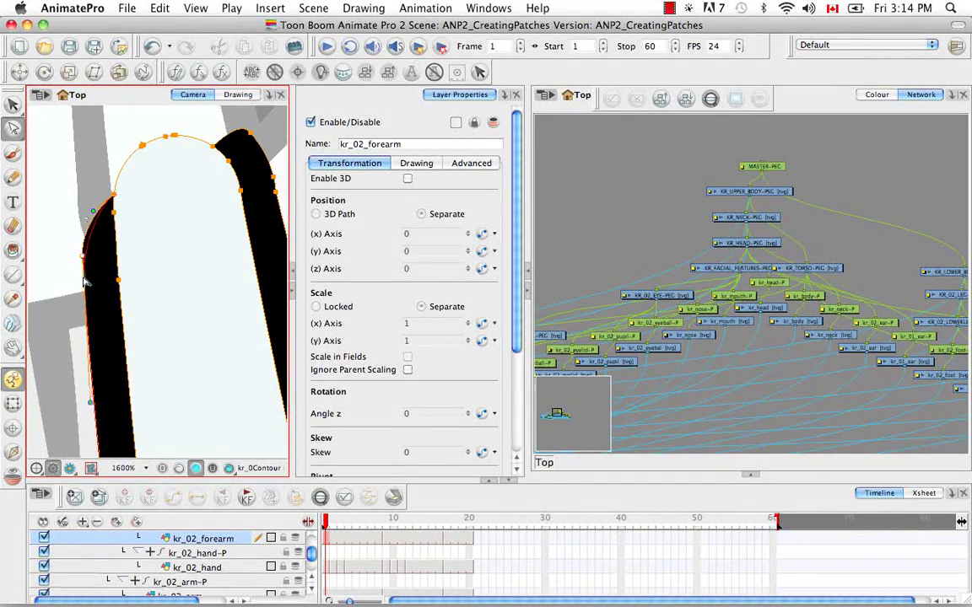
pyautogui.click(78, 190)
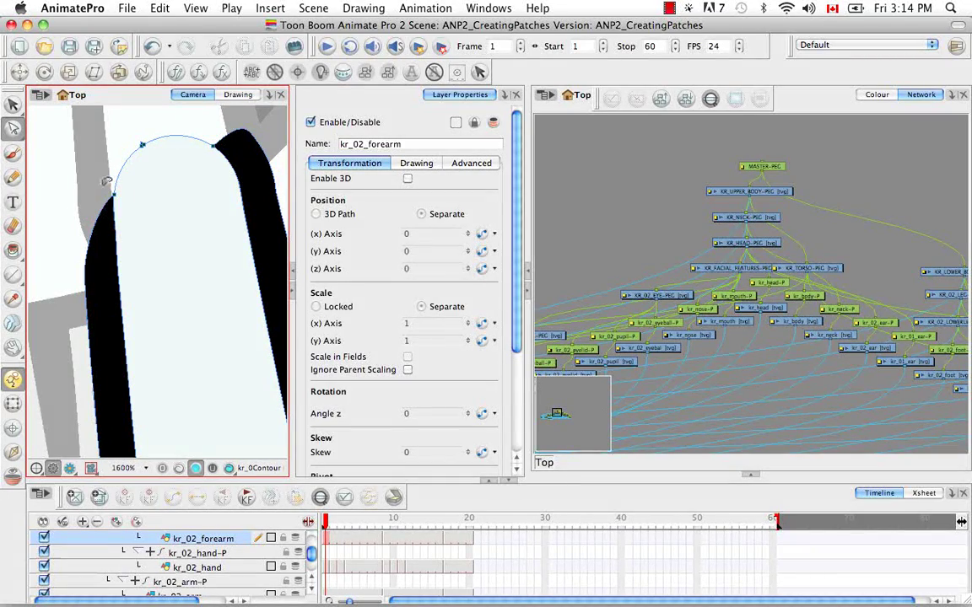
pyautogui.click(84, 253)
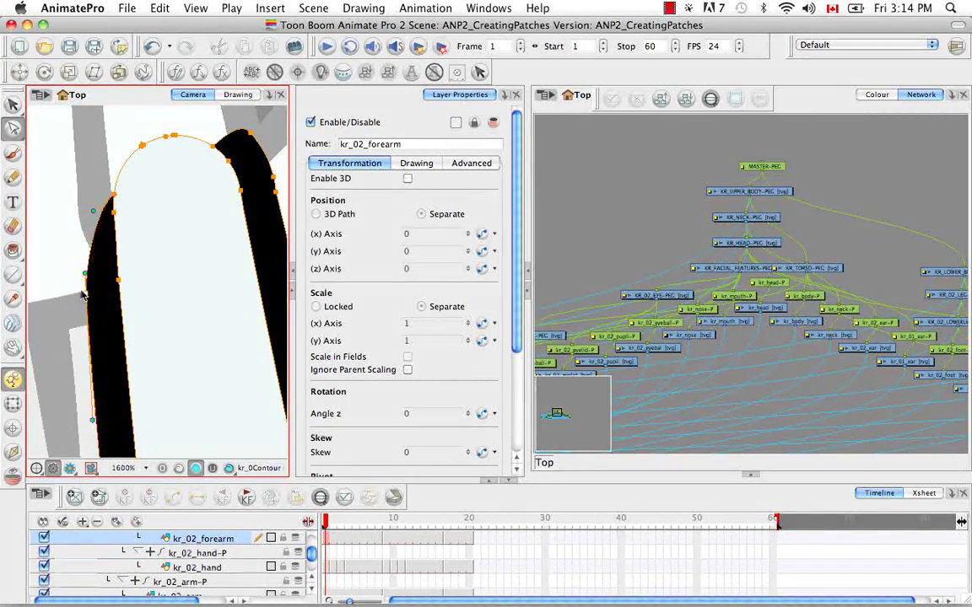
pyautogui.click(70, 261)
pyautogui.moveTo(145, 252)
pyautogui.mouseDown()
pyautogui.moveTo(226, 238)
pyautogui.moveTo(221, 232)
pyautogui.mouseUp()
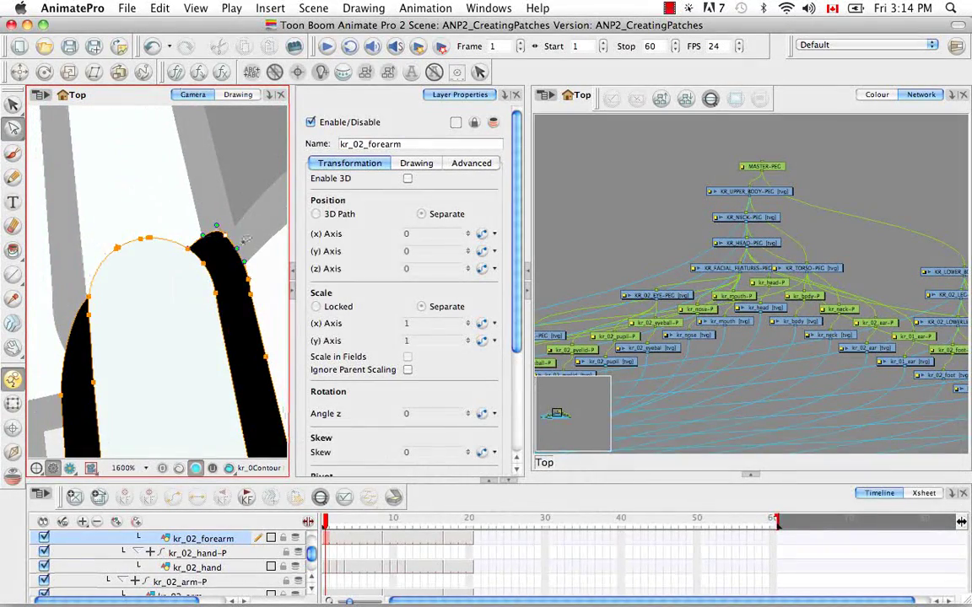
# Step: Delete stray top contour points and reshape the black fill edge near the forearm top
pyautogui.press('BackSpace')
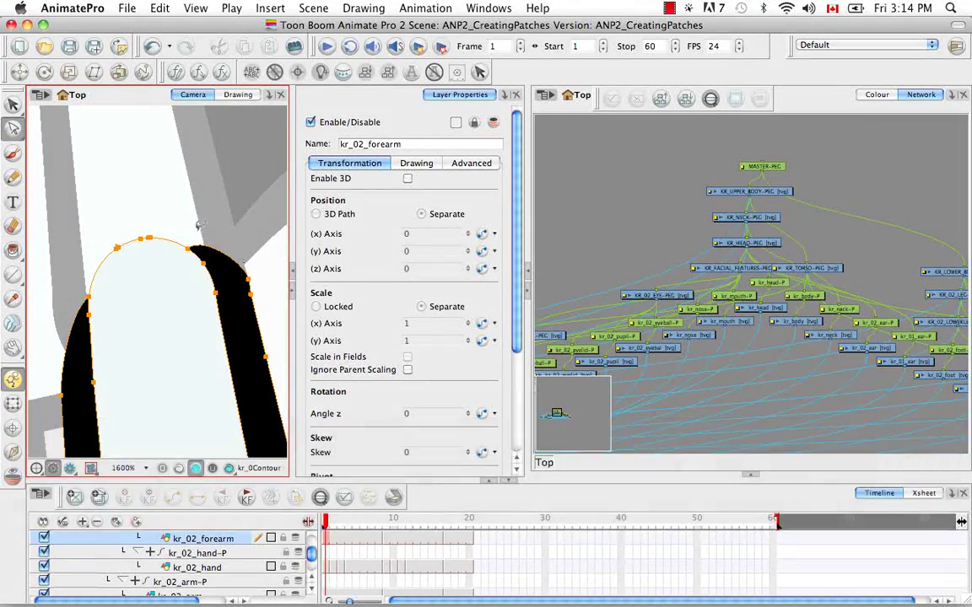
pyautogui.click(199, 270)
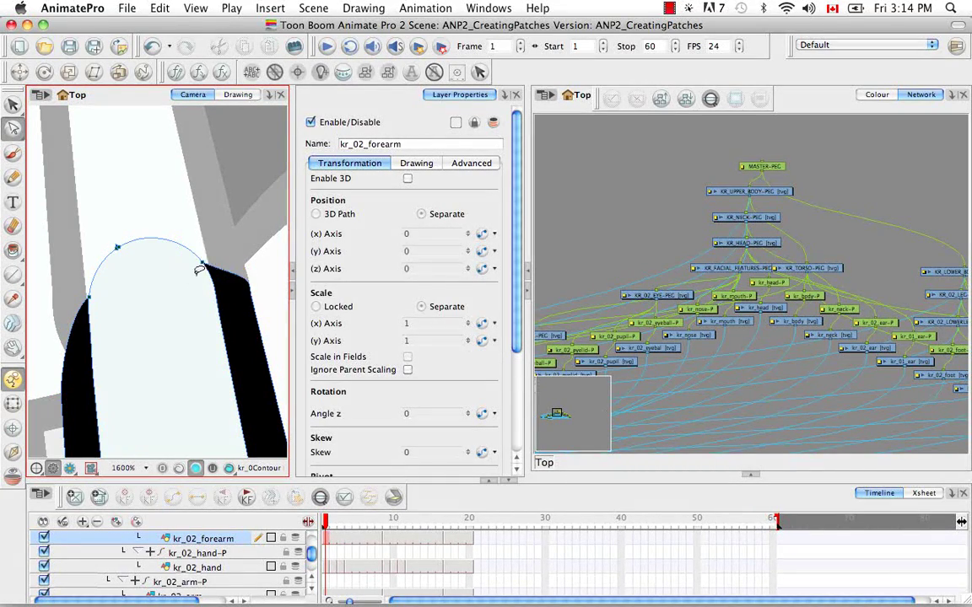
pyautogui.press('space')
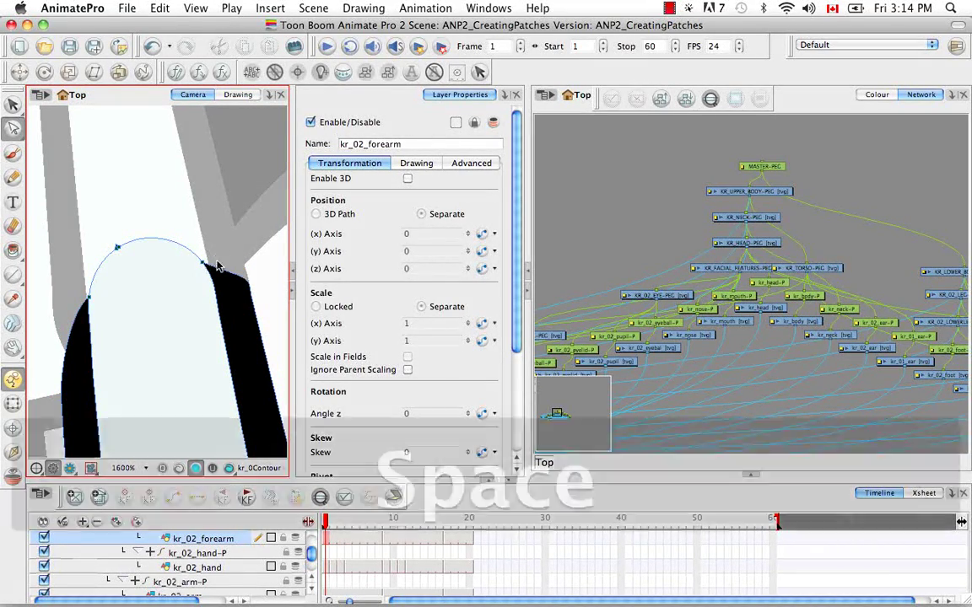
pyautogui.moveTo(221, 253); pyautogui.dragTo(213, 179)
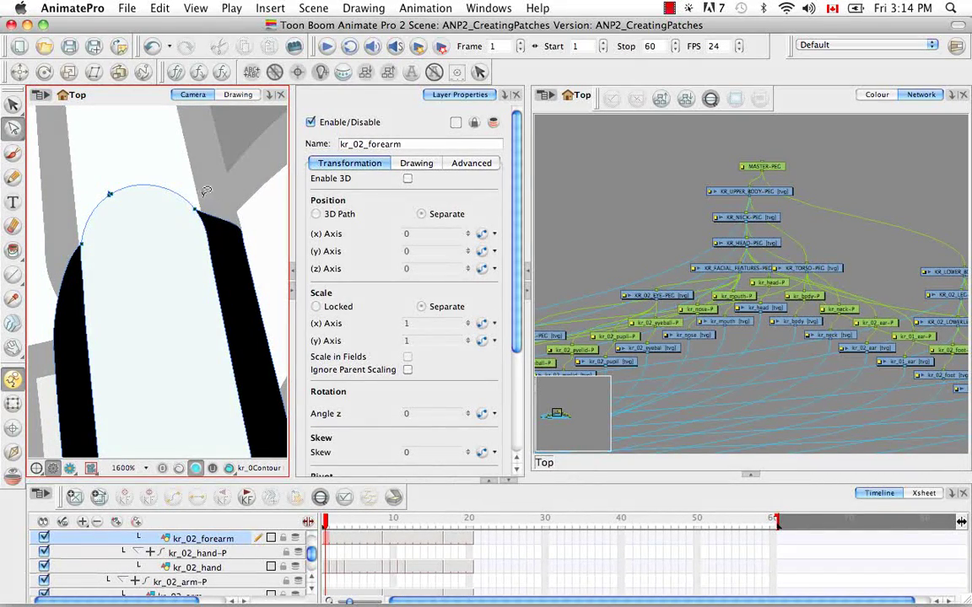
pyautogui.click(212, 216)
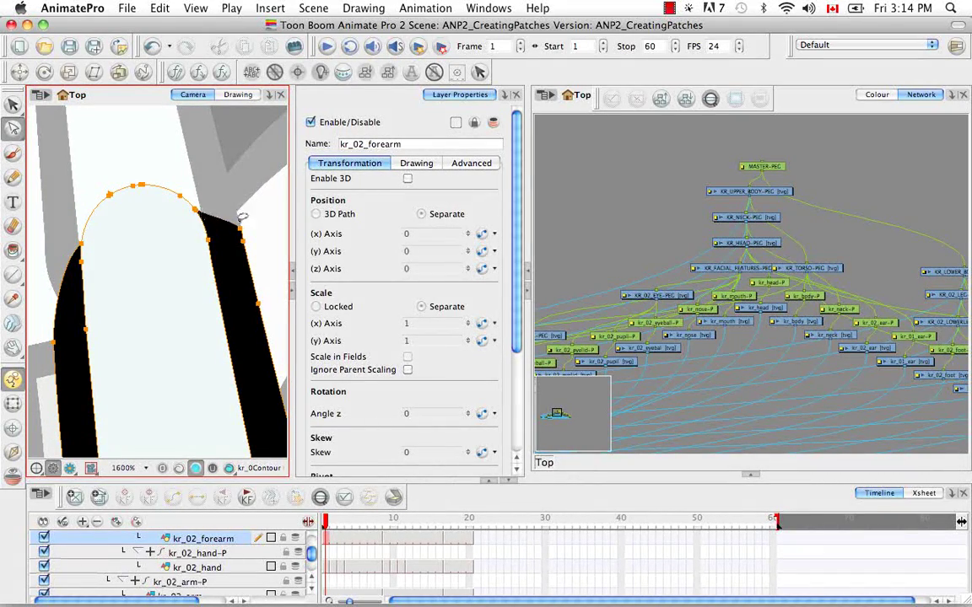
pyautogui.moveTo(202, 216)
pyautogui.mouseDown()
pyautogui.moveTo(184, 216)
pyautogui.moveTo(224, 186)
pyautogui.mouseUp()
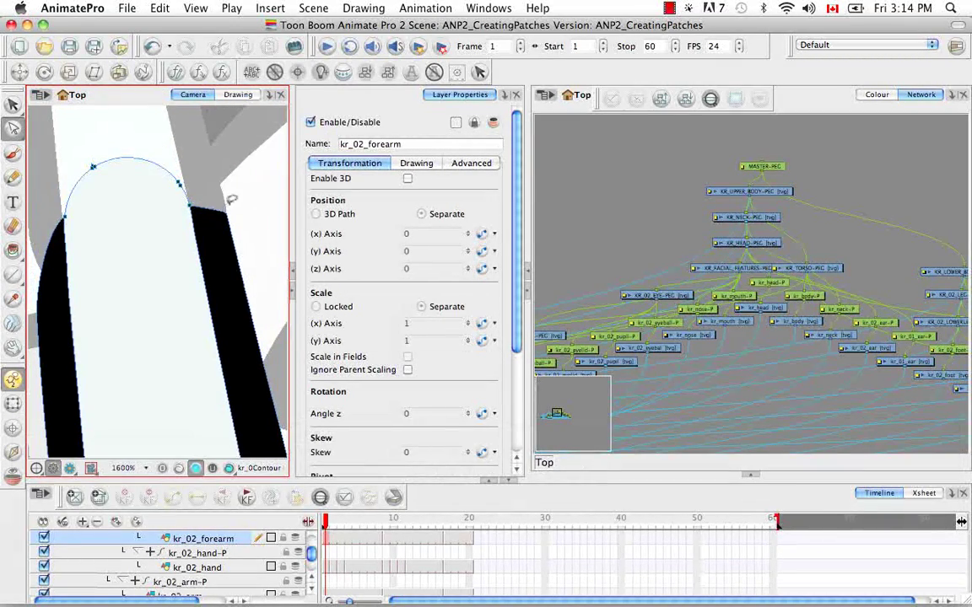
pyautogui.click(203, 182)
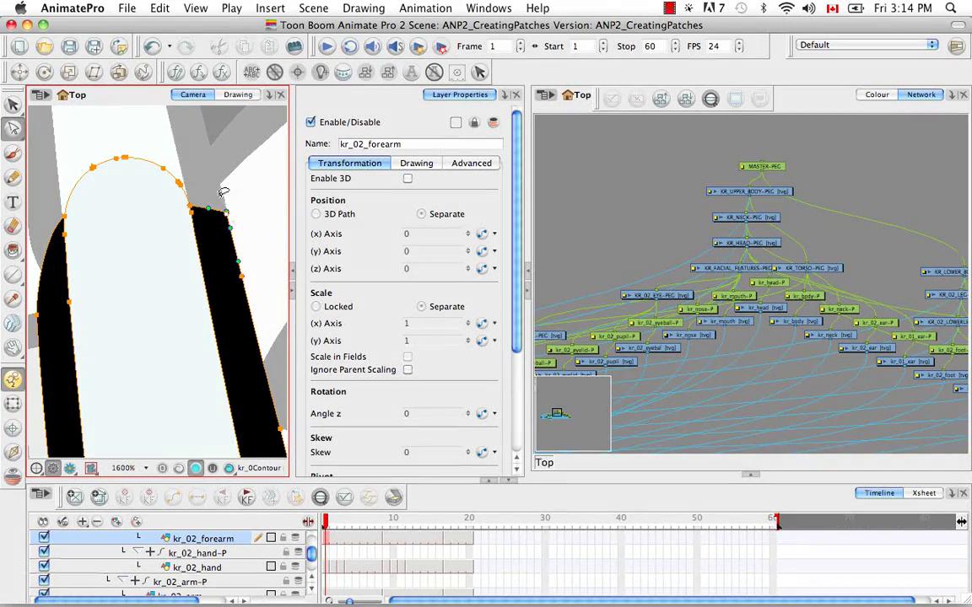
pyautogui.press('BackSpace')
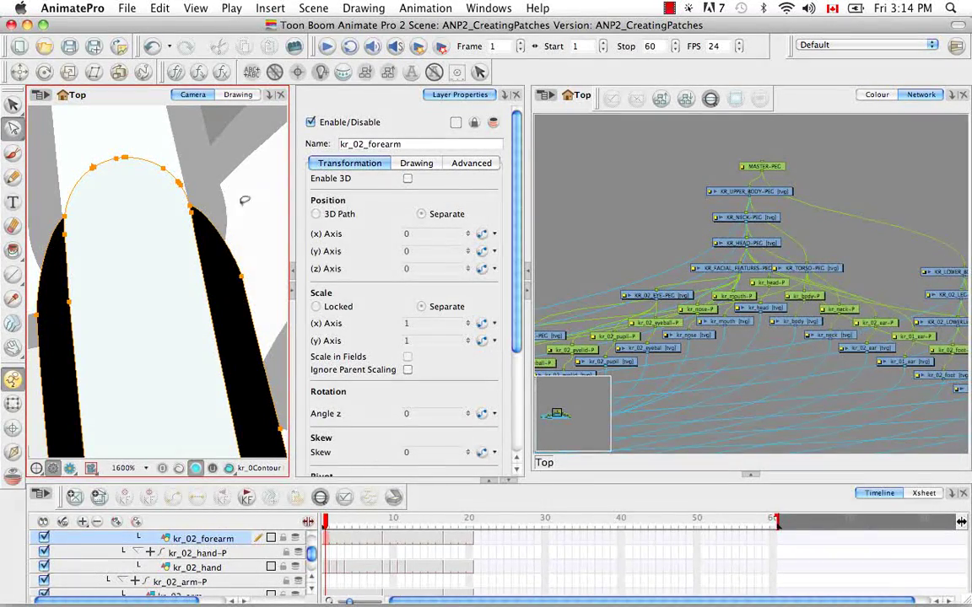
# Step: Pan over the forearm top and check the smoothed contour
pyautogui.click(179, 196)
pyautogui.press('space')
pyautogui.moveTo(199, 272)
pyautogui.mouseDown()
pyautogui.moveTo(205, 243)
pyautogui.moveTo(257, 197)
pyautogui.mouseUp()
pyautogui.click(251, 229)
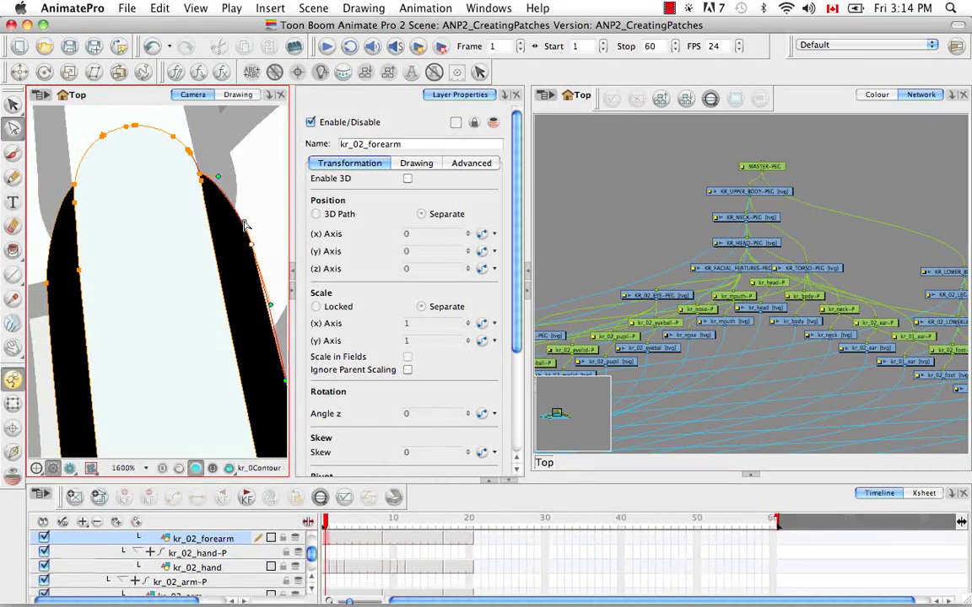
pyautogui.click(231, 179)
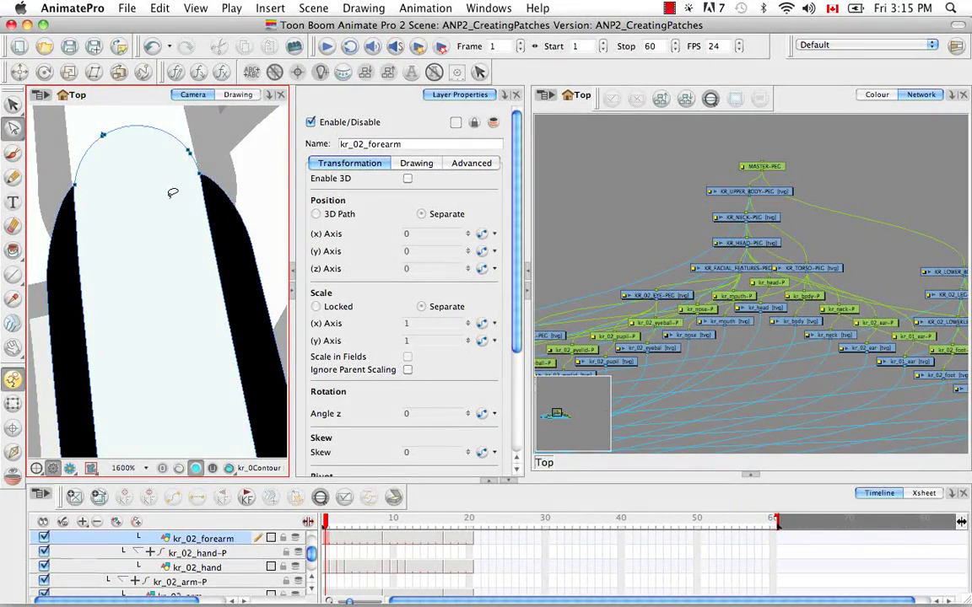
pyautogui.press('space')
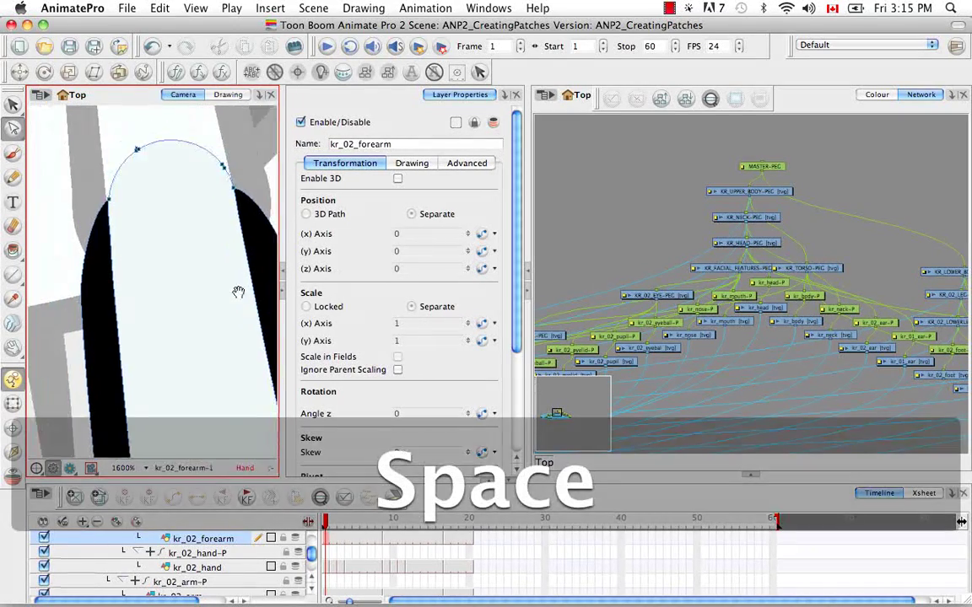
pyautogui.moveTo(239, 288); pyautogui.dragTo(153, 428)
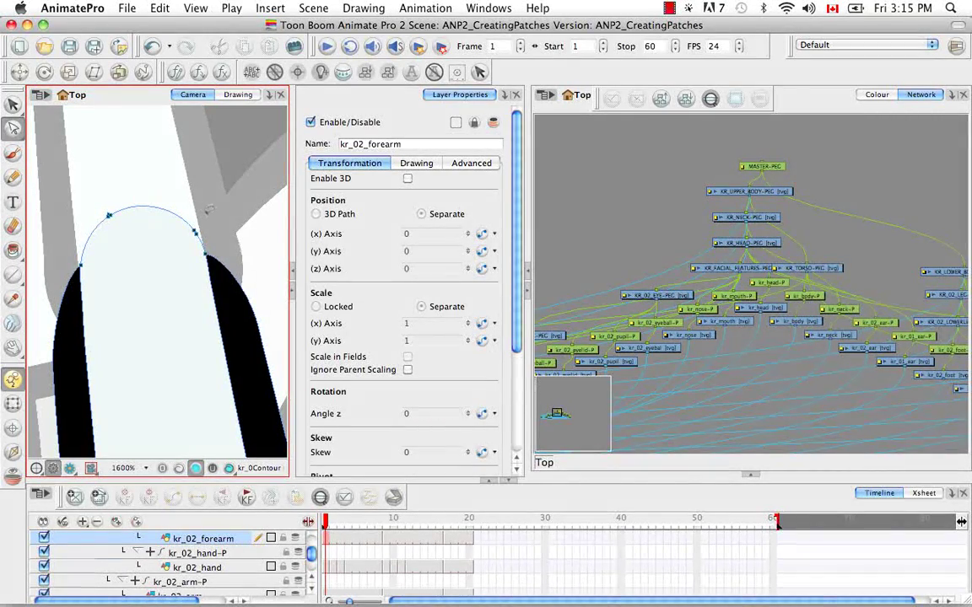
# Step: Copy the kr_02_forearm node and paste kr_02_forearm_1 beside it in the Network view
pyautogui.hotkey('alt', 'v')
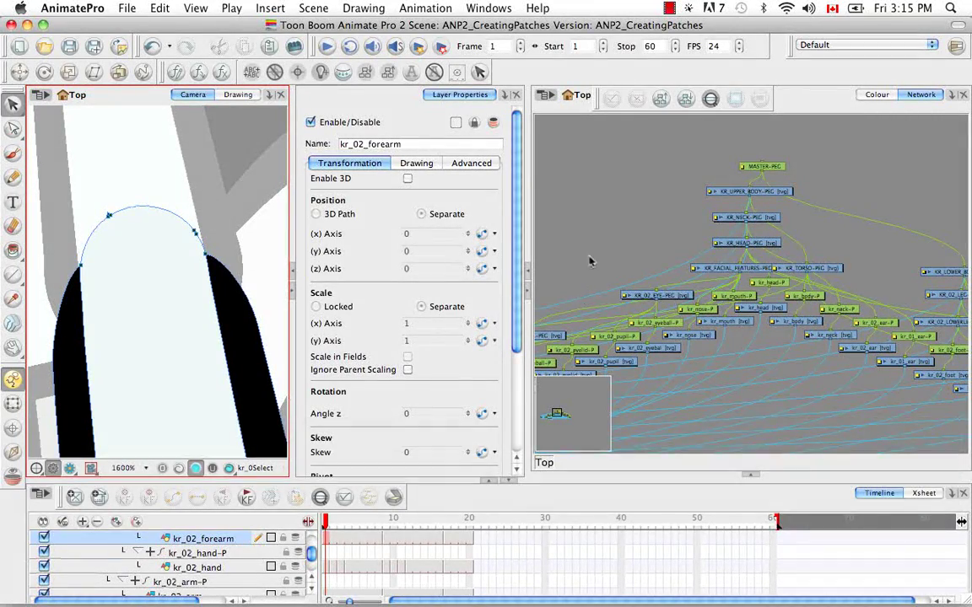
pyautogui.click(813, 105)
pyautogui.moveTo(790, 134); pyautogui.dragTo(700, 298)
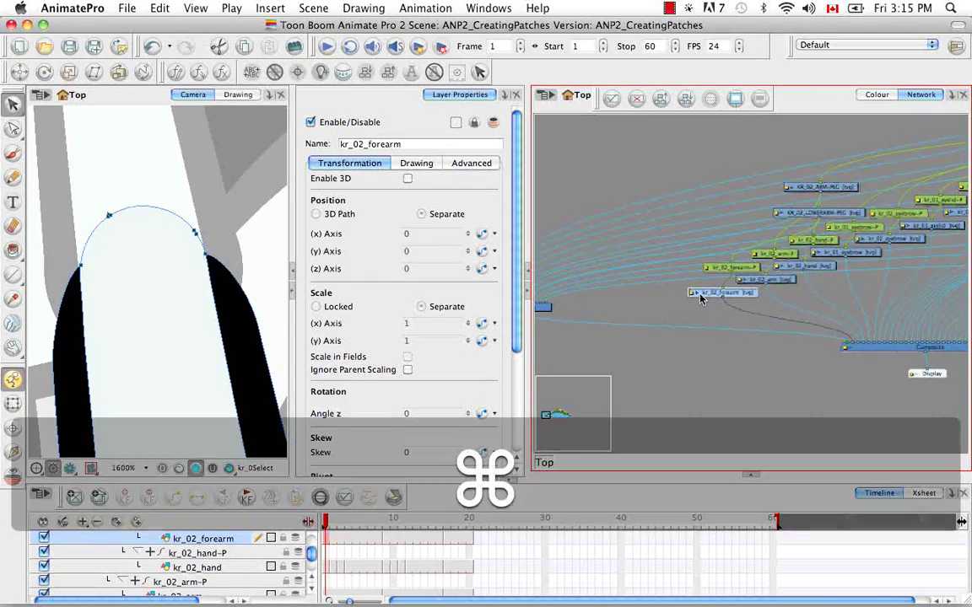
pyautogui.press('super+equal')
pyautogui.press('super+equal')
pyautogui.press('super+equal')
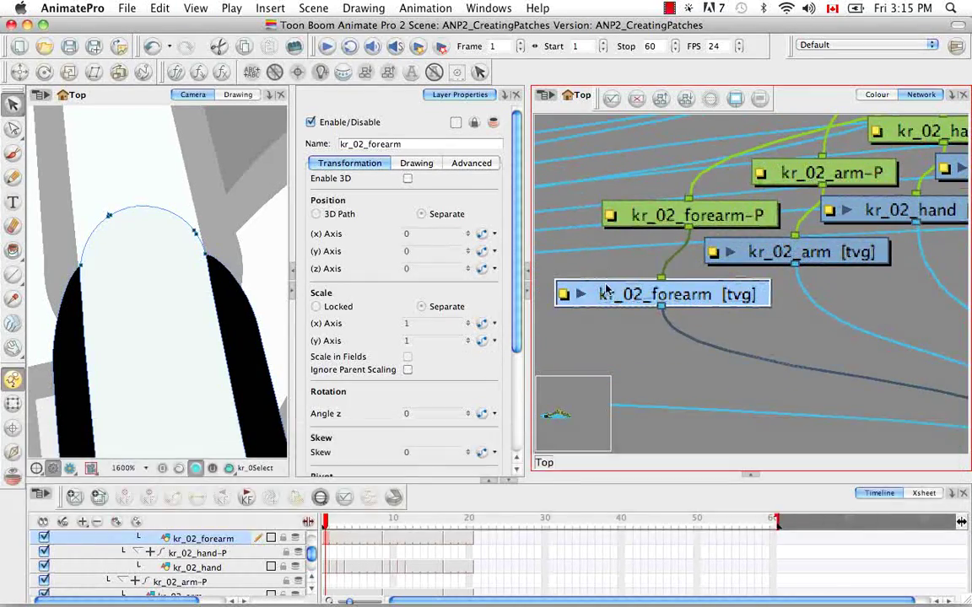
pyautogui.moveTo(700, 297); pyautogui.dragTo(763, 258)
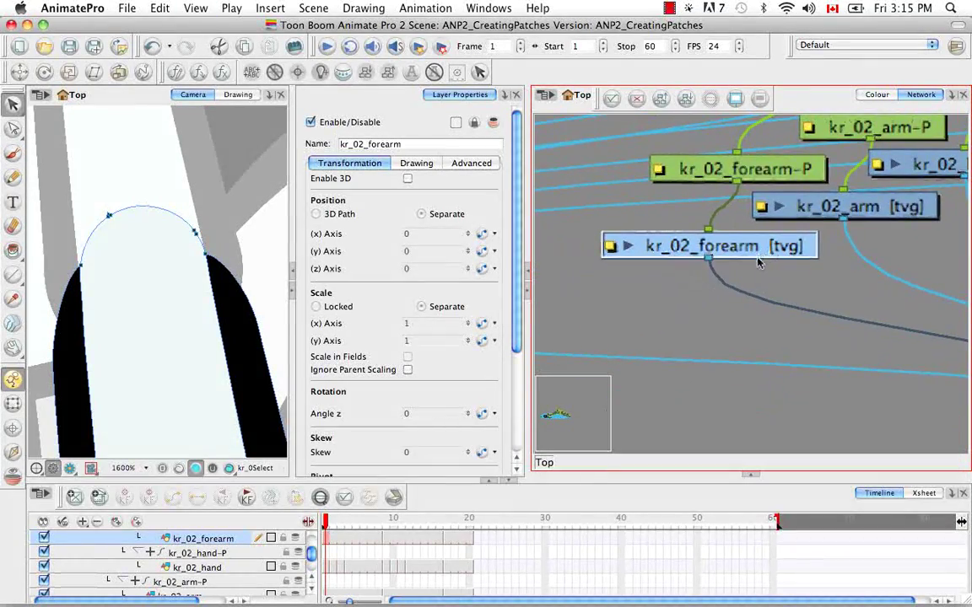
pyautogui.press('super+c')
pyautogui.click(735, 329)
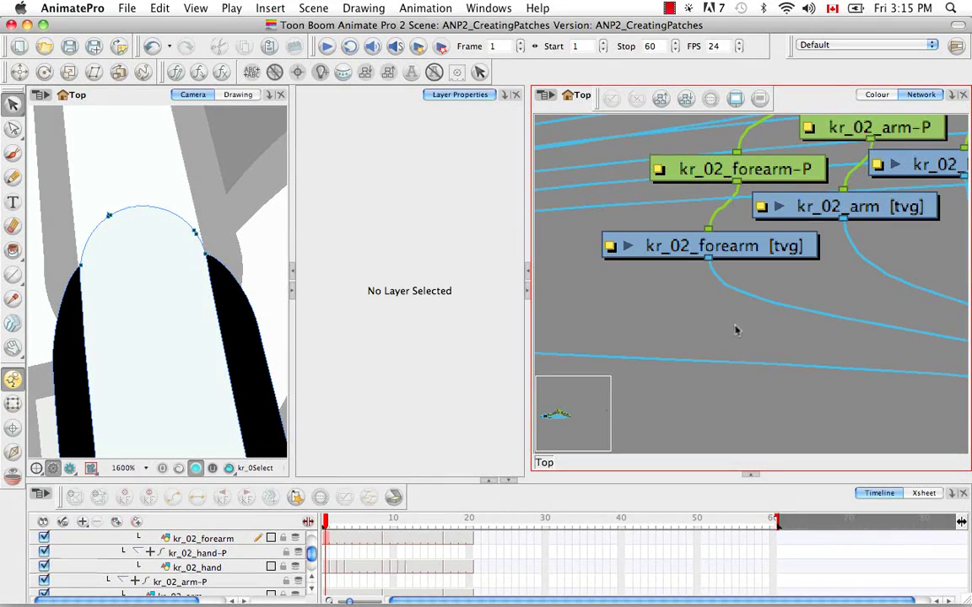
pyautogui.press('super+v')
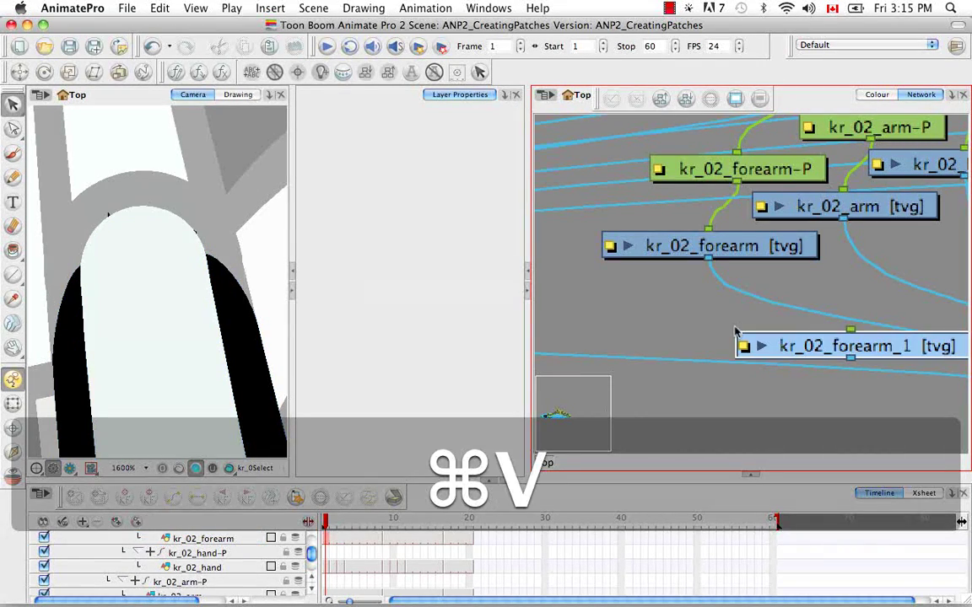
pyautogui.moveTo(816, 352); pyautogui.dragTo(640, 342)
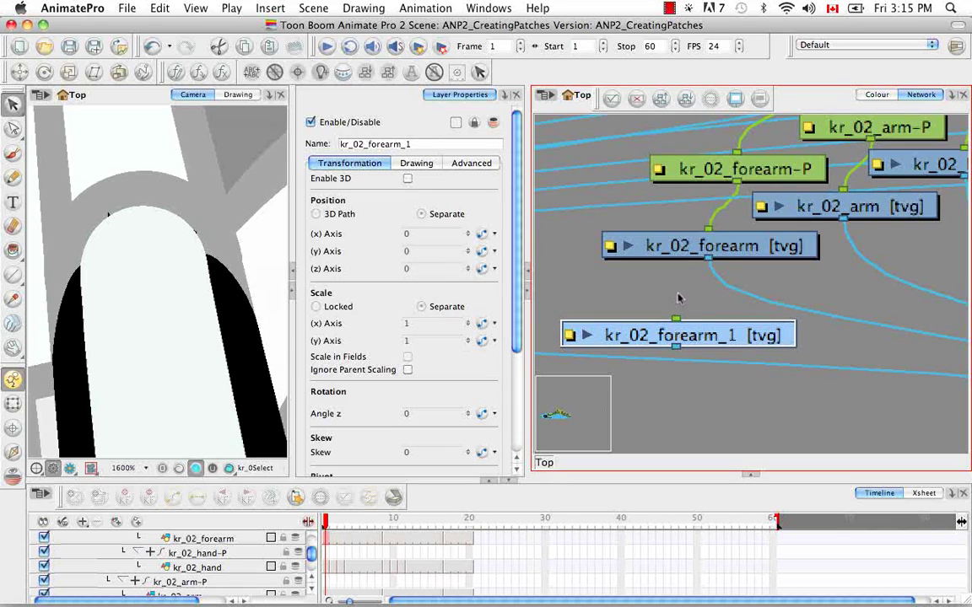
# Step: Cable kr_02_forearm_1's input to the kr_02_forearm-P peg
pyautogui.moveTo(677, 323)
pyautogui.moveTo(675, 335)
pyautogui.mouseDown()
pyautogui.moveTo(608, 295)
pyautogui.moveTo(730, 363)
pyautogui.moveTo(621, 321)
pyautogui.moveTo(808, 248)
pyautogui.mouseUp()
pyautogui.press('space')
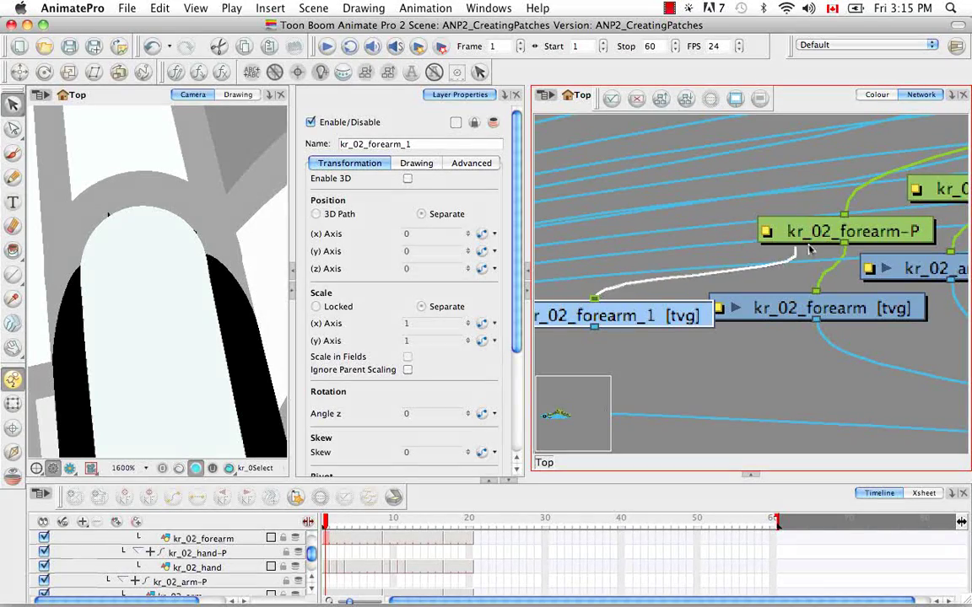
pyautogui.press('space')
pyautogui.moveTo(699, 334); pyautogui.dragTo(670, 275)
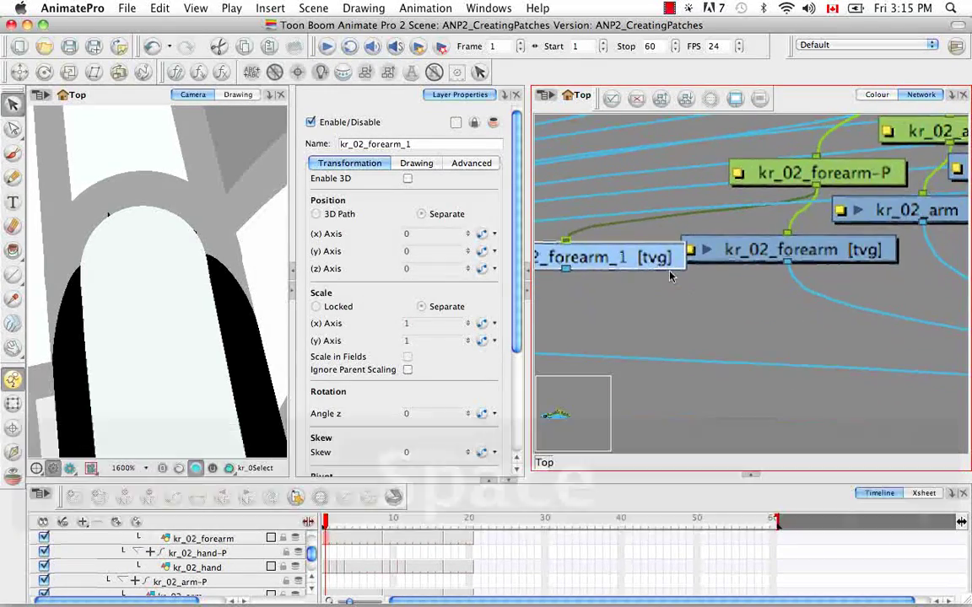
pyautogui.press('super+minus')
pyautogui.press('super+minus')
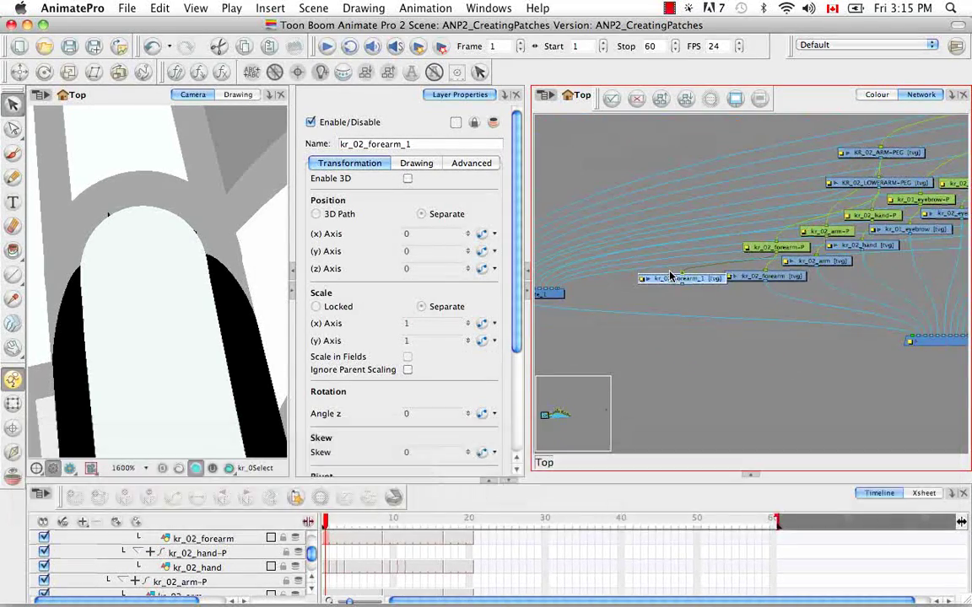
pyautogui.press('space')
pyautogui.moveTo(671, 277); pyautogui.dragTo(611, 297)
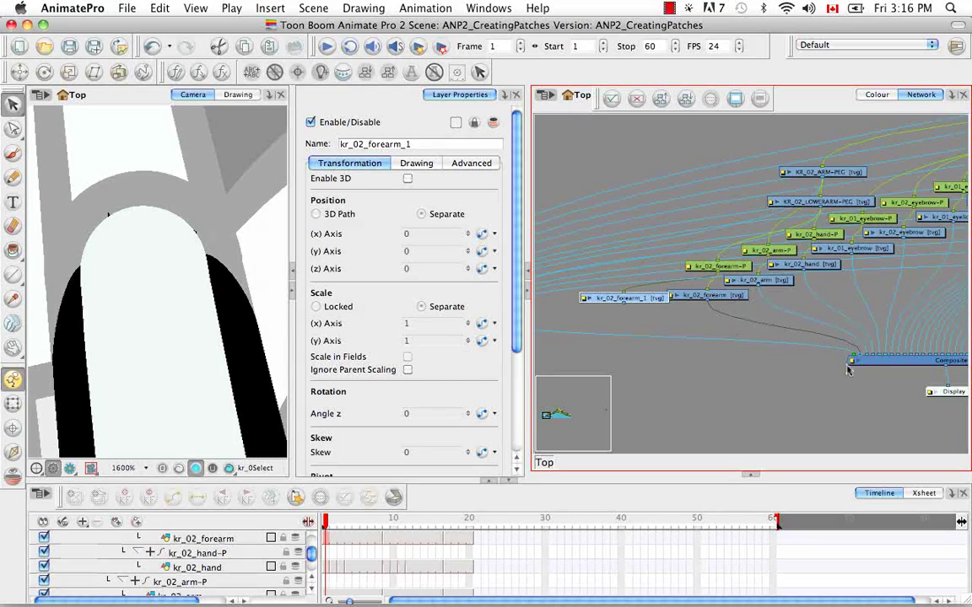
# Step: Connect kr_02_forearm_1's output to the Composite port and select the node
pyautogui.moveTo(881, 364); pyautogui.dragTo(761, 360)
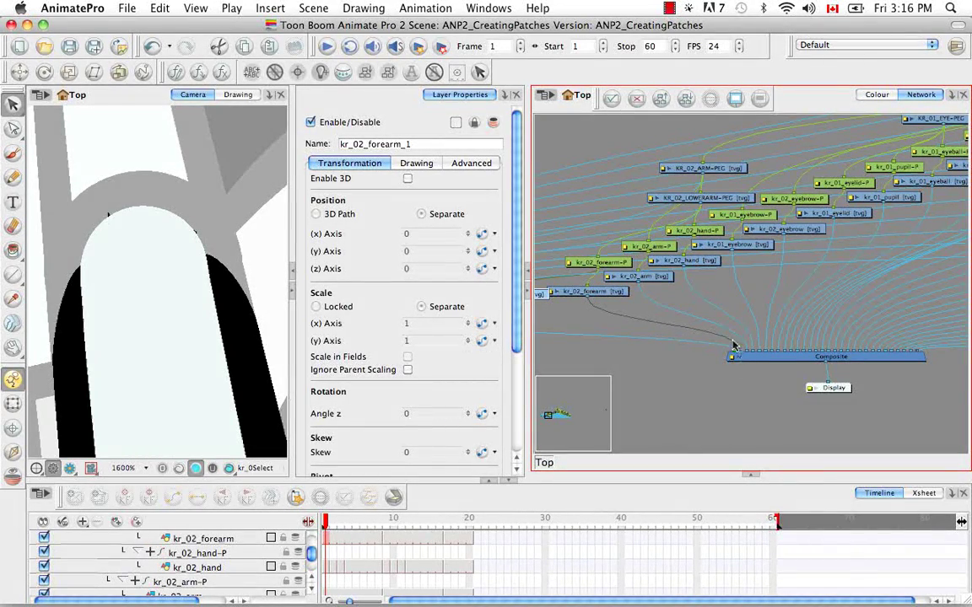
pyautogui.moveTo(724, 356)
pyautogui.mouseDown()
pyautogui.moveTo(575, 325)
pyautogui.moveTo(802, 365)
pyautogui.mouseUp()
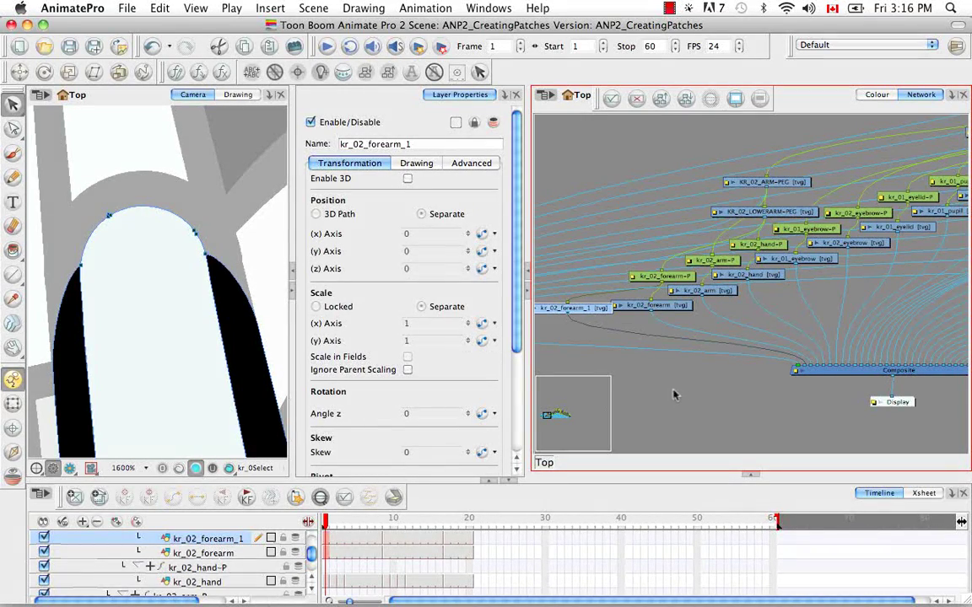
pyautogui.click(670, 364)
pyautogui.moveTo(613, 362); pyautogui.dragTo(722, 377)
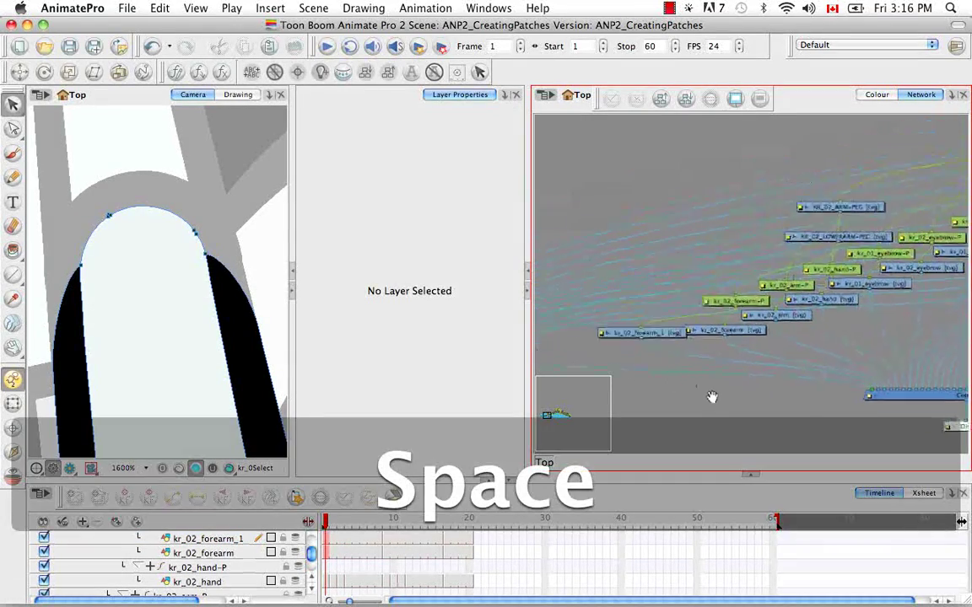
pyautogui.click(614, 344)
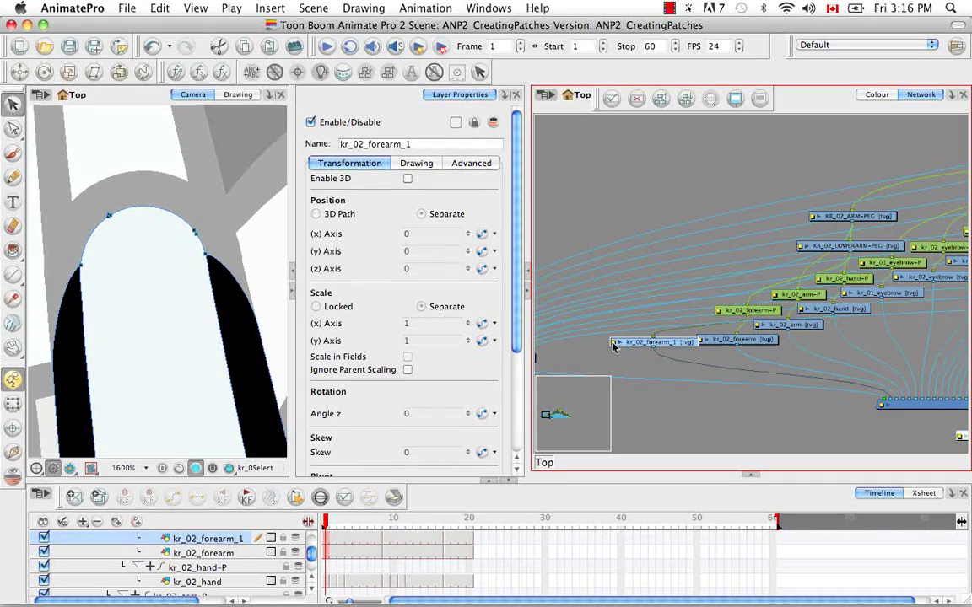
# Step: Uncheck Read Line Art on kr_02_forearm_1's Drawing tab and return to the Contour Editor (Alt+Q)
pyautogui.click(417, 164)
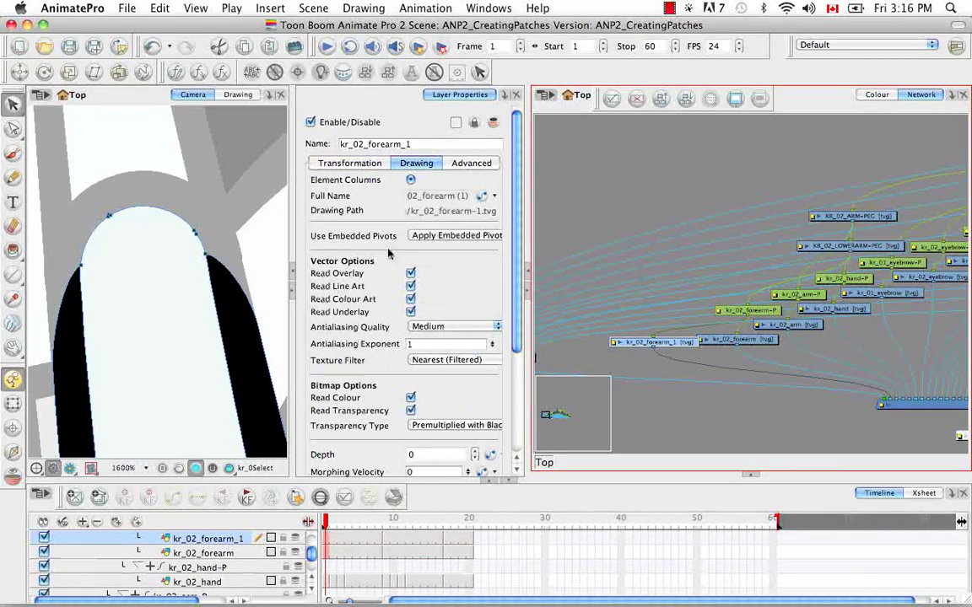
pyautogui.click(410, 287)
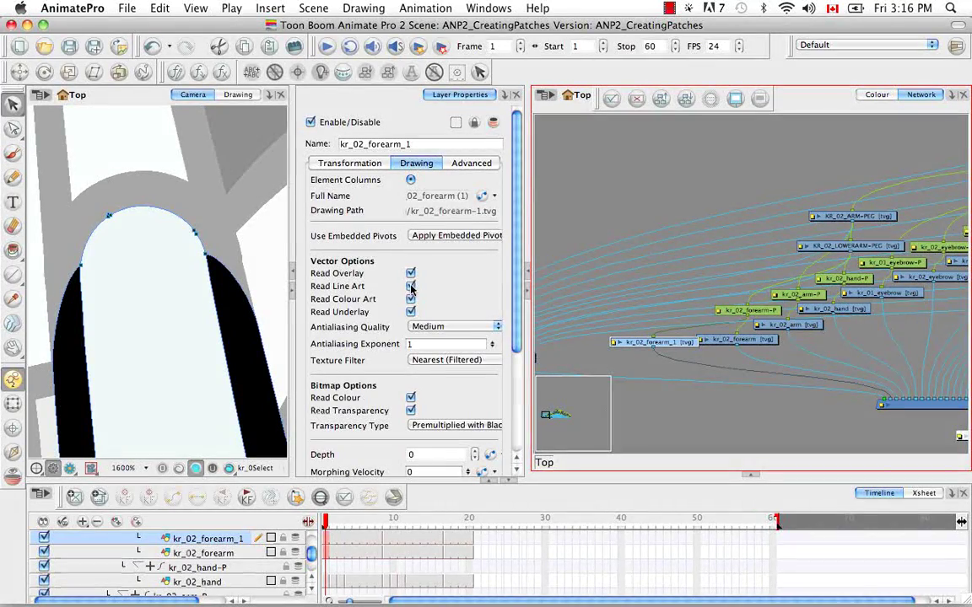
pyautogui.click(411, 287)
pyautogui.click(194, 470)
pyautogui.hotkey('alt', 'q')
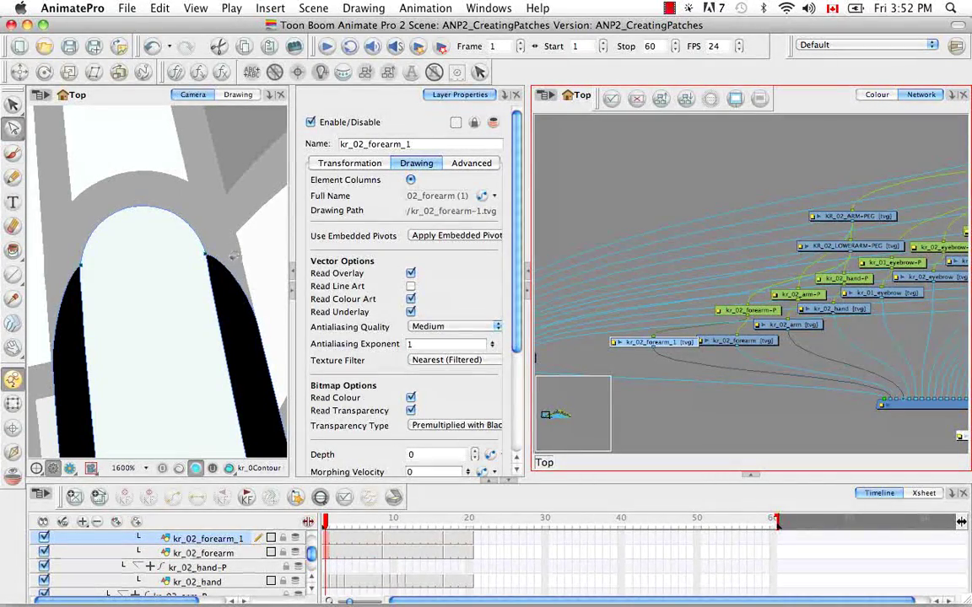
# Step: Inspect the kr_02_forearm and kr_02_arm nodes and the arm's Composite cable, then deselect
pyautogui.click(750, 343)
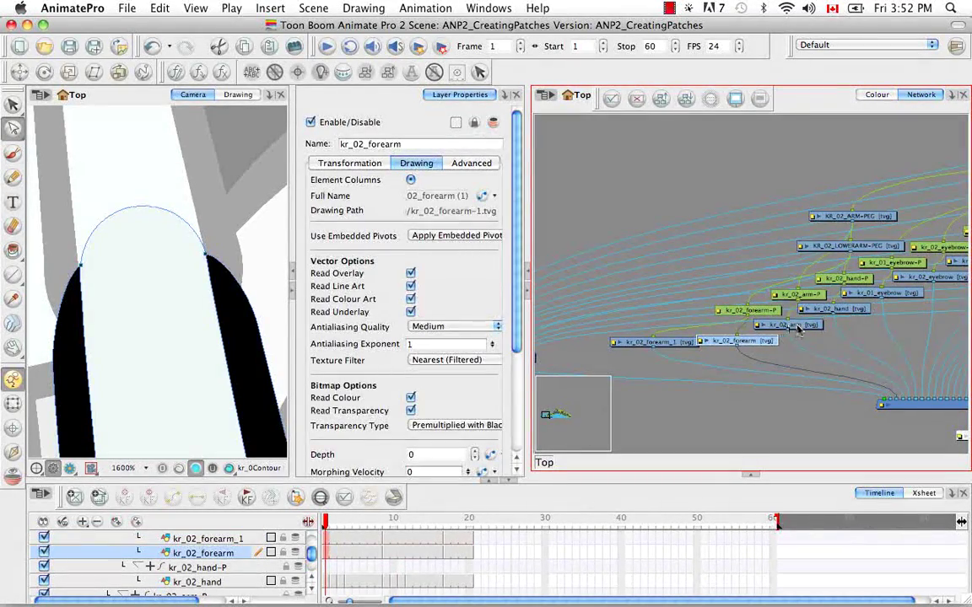
pyautogui.click(715, 297)
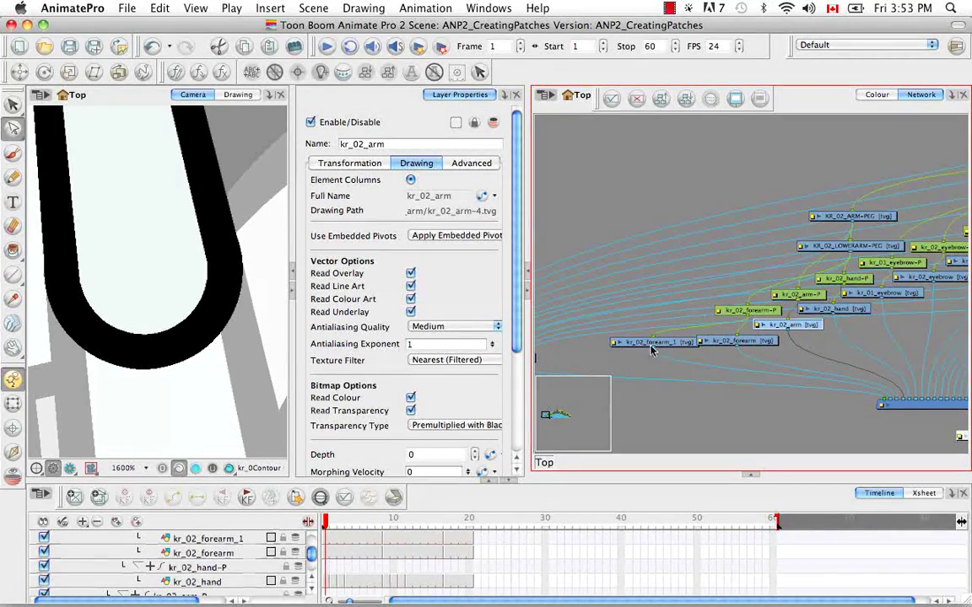
pyautogui.click(903, 404)
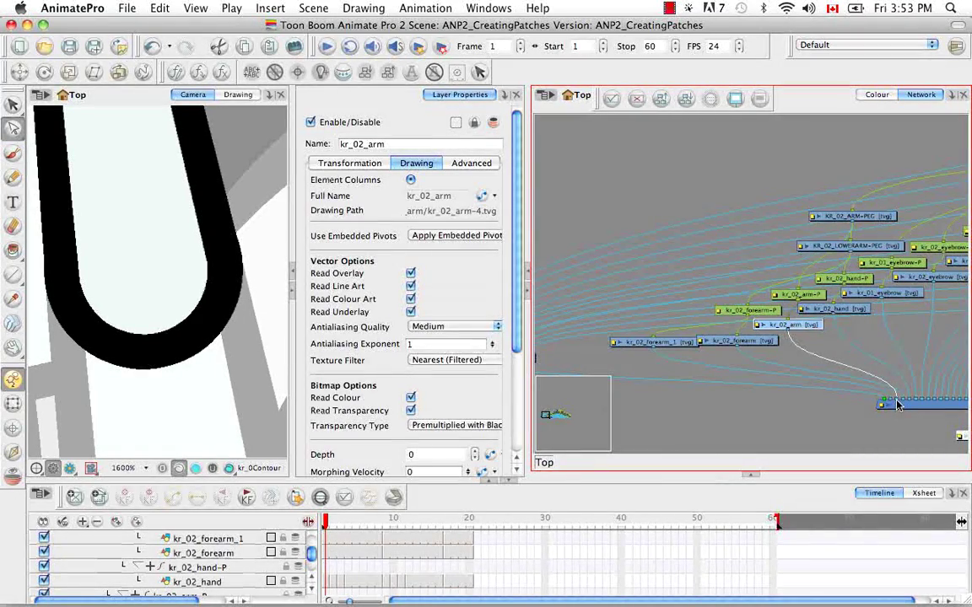
pyautogui.click(887, 402)
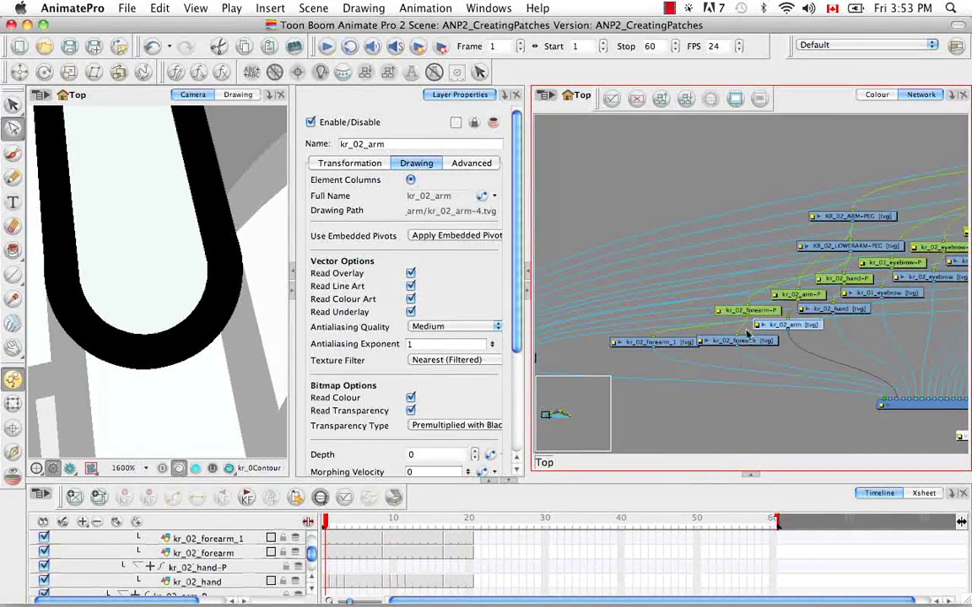
pyautogui.click(761, 430)
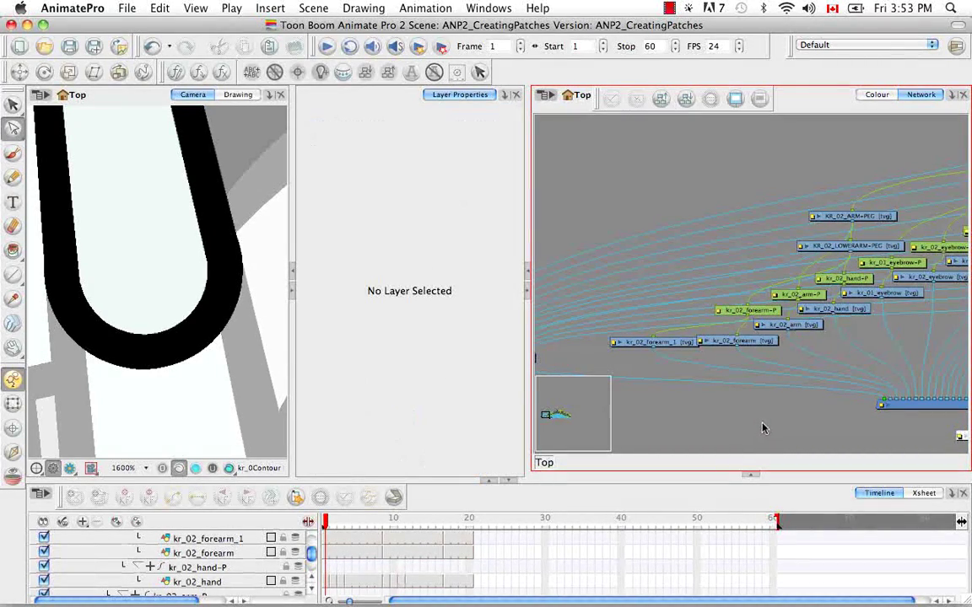
# Step: Drag kr_02_forearm and kr_02_arm apart so they no longer overlap, then pick the Transform tool
pyautogui.moveTo(772, 342); pyautogui.dragTo(894, 332)
pyautogui.click(780, 327)
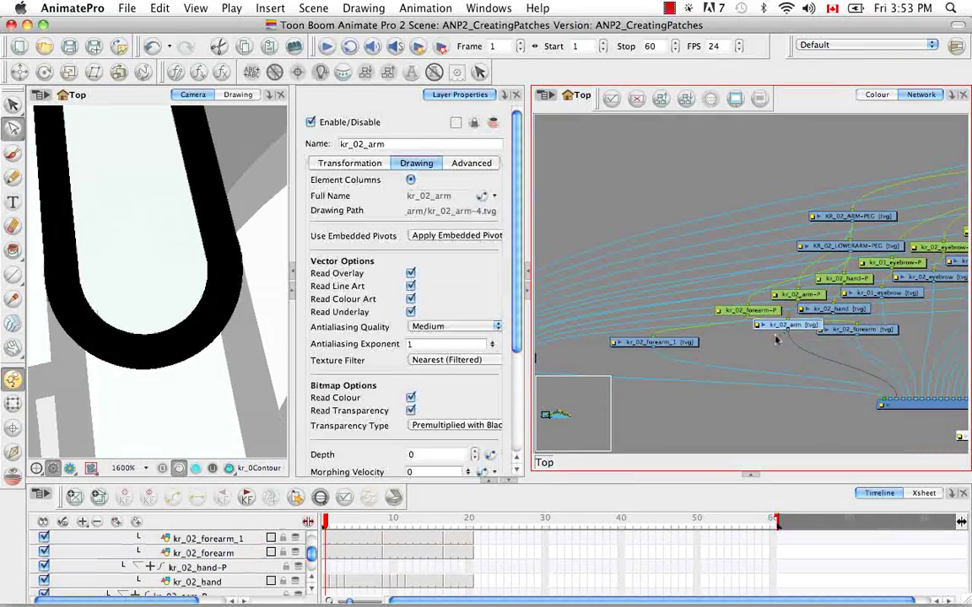
pyautogui.moveTo(777, 327); pyautogui.dragTo(745, 339)
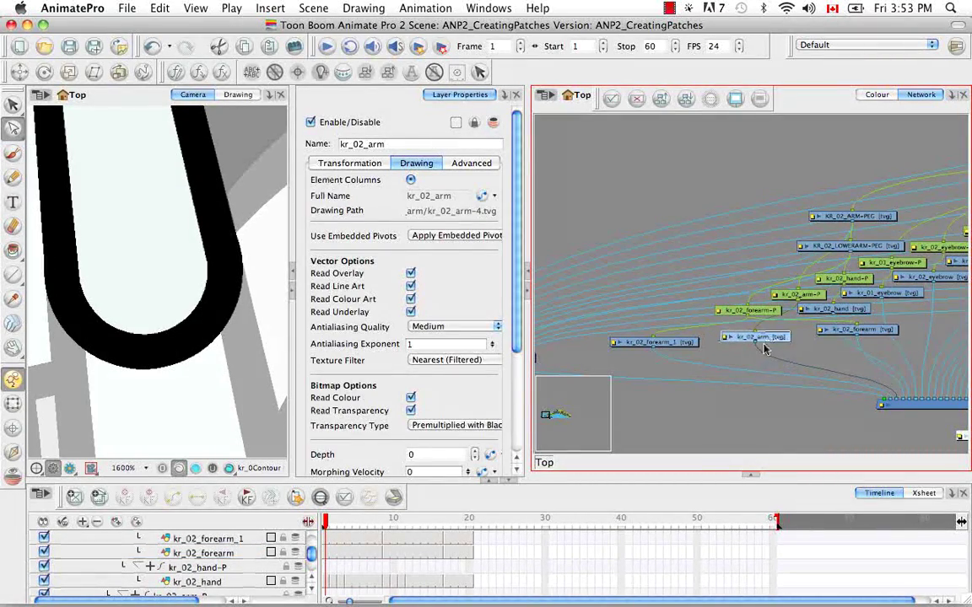
pyautogui.click(668, 375)
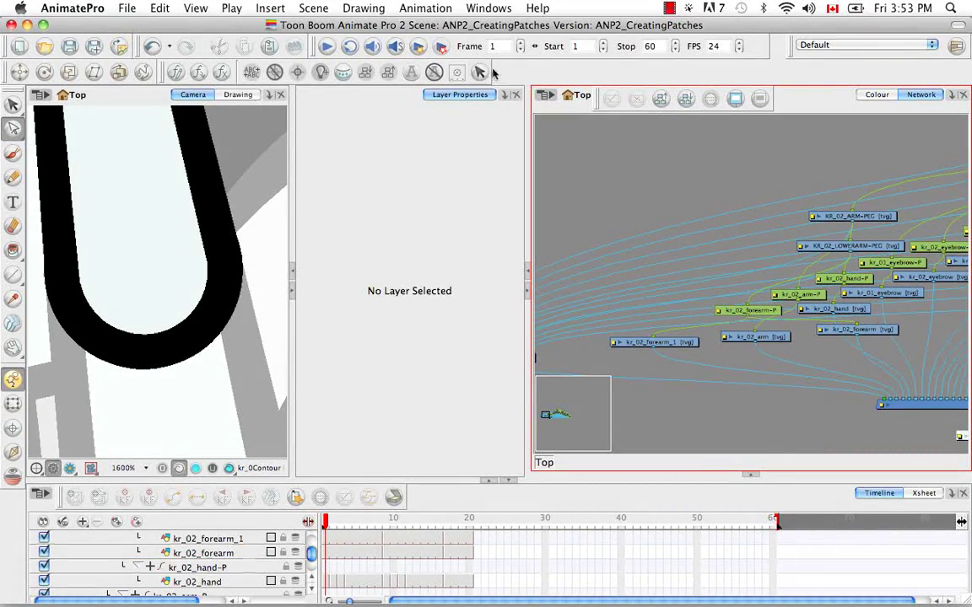
pyautogui.click(11, 406)
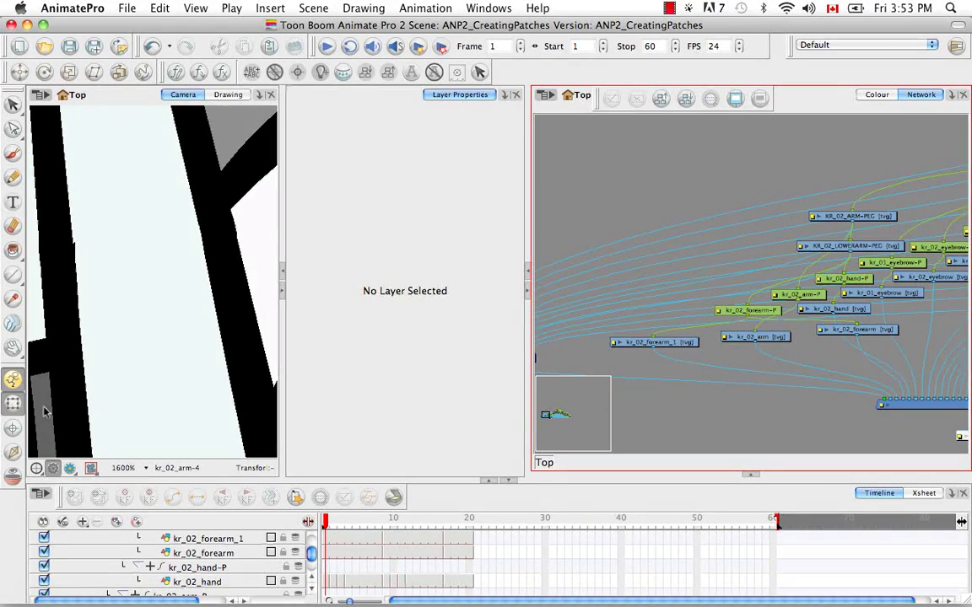
# Step: Zoom the camera view out with Cmd+- to show the torso and arms
pyautogui.click(46, 388)
pyautogui.press('super+minus')
pyautogui.press('super+minus')
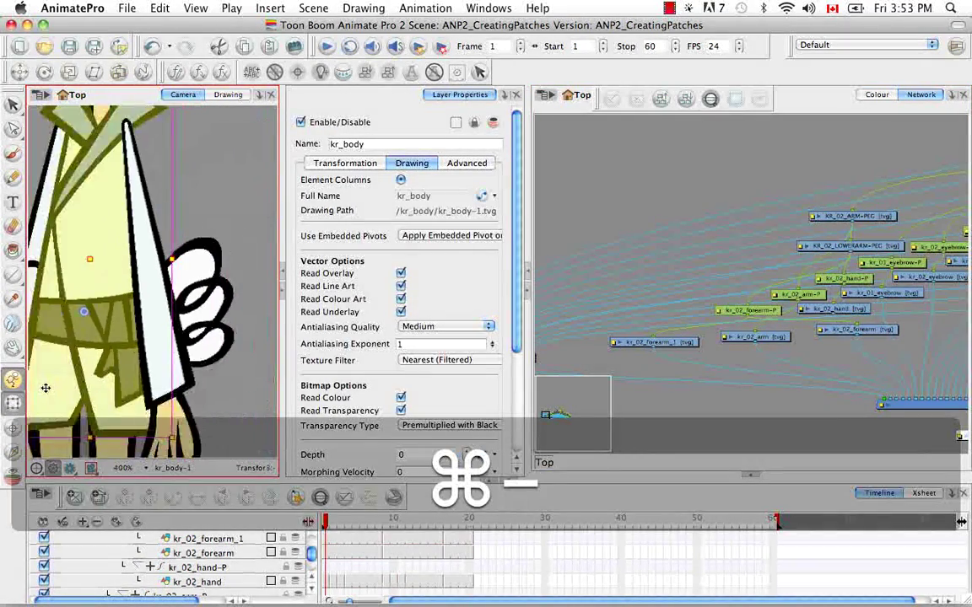
pyautogui.press('super+minus')
pyautogui.press('Escape')
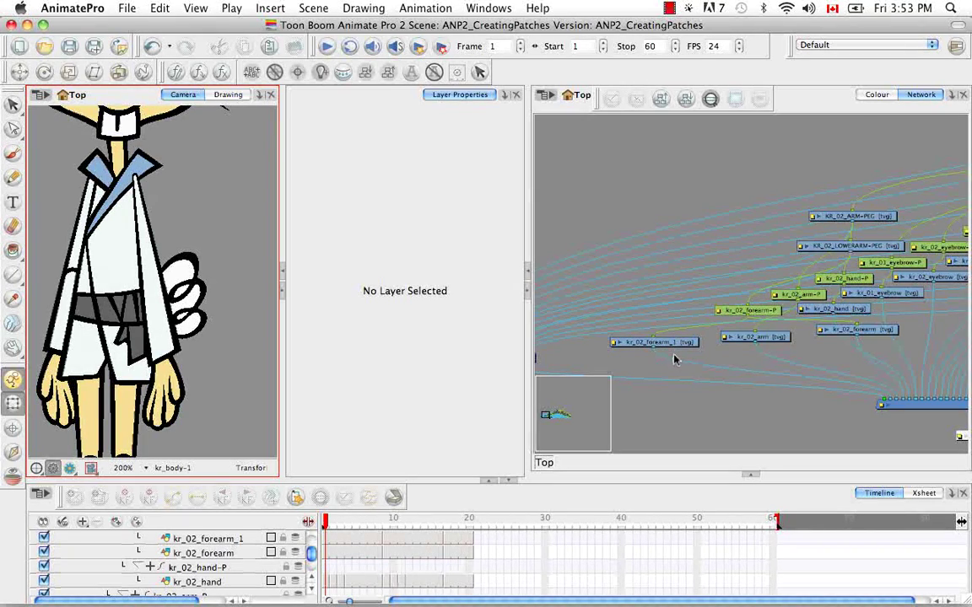
# Step: Rename the kr_02_forearm_1 clone to kr_02_forearm_Patch, then check the kr_02_arm and kr_02_forearm layers
pyautogui.click(665, 345)
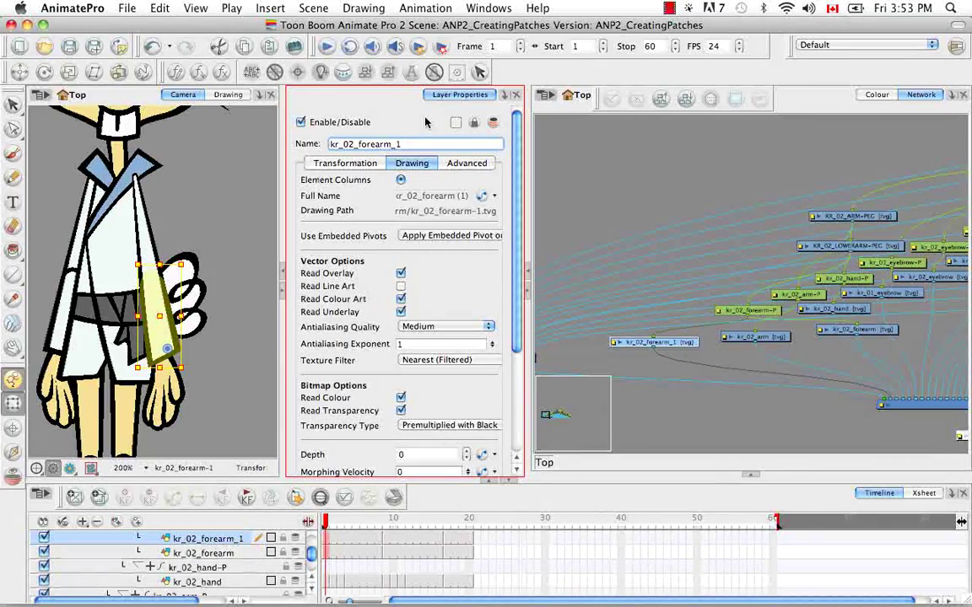
pyautogui.press('BackSpace')
pyautogui.write('atch')
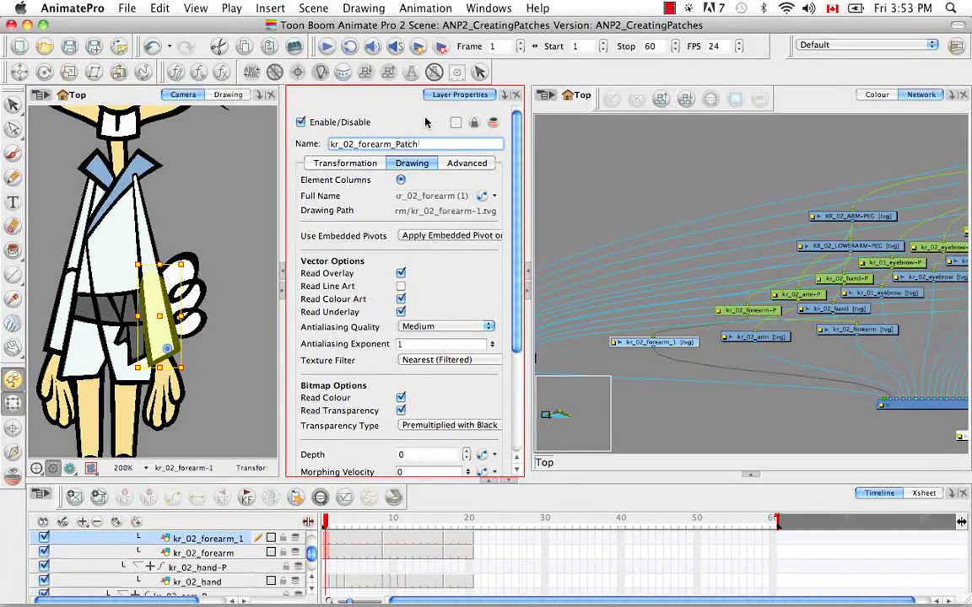
pyautogui.press('Return')
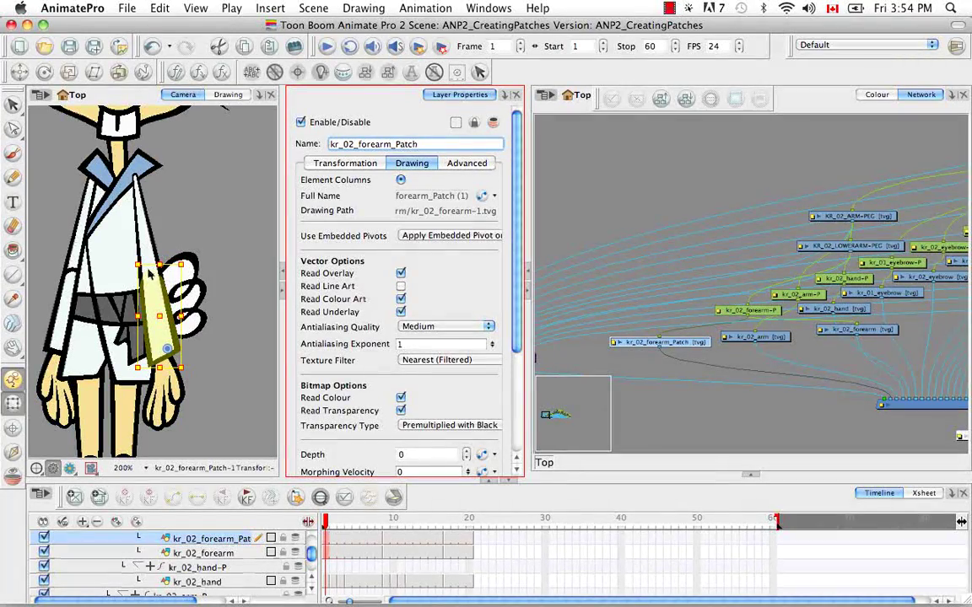
pyautogui.click(756, 336)
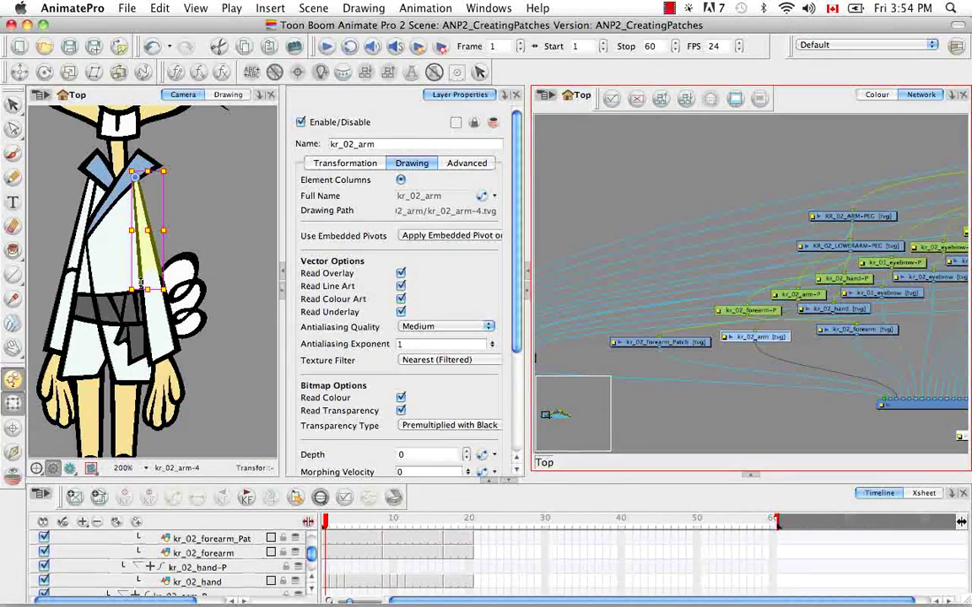
pyautogui.click(872, 331)
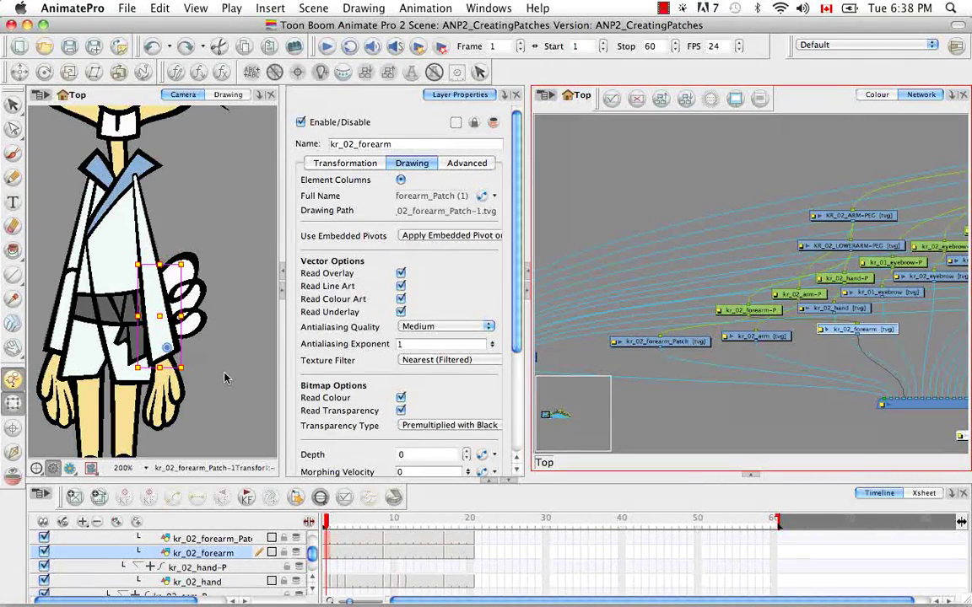
pyautogui.press('b')
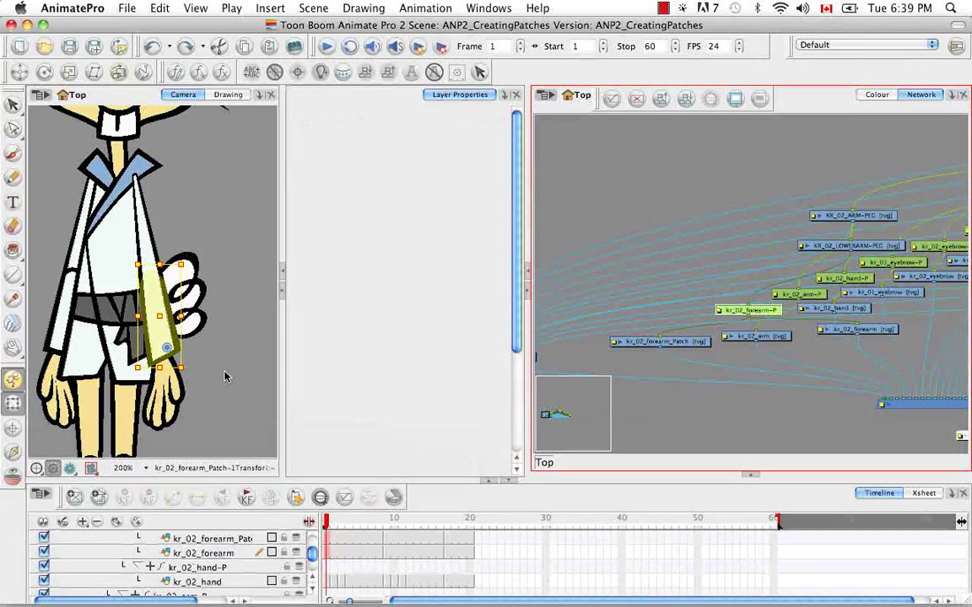
pyautogui.press('b')
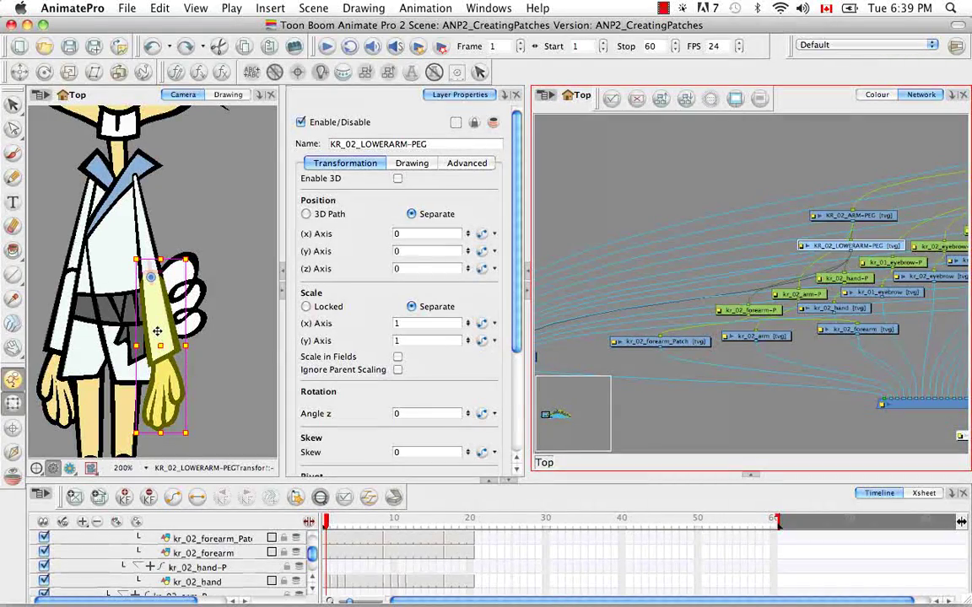
pyautogui.moveTo(157, 331)
pyautogui.mouseDown()
pyautogui.moveTo(155, 292)
pyautogui.moveTo(148, 295)
pyautogui.moveTo(165, 324)
pyautogui.moveTo(145, 318)
pyautogui.moveTo(160, 331)
pyautogui.mouseUp()
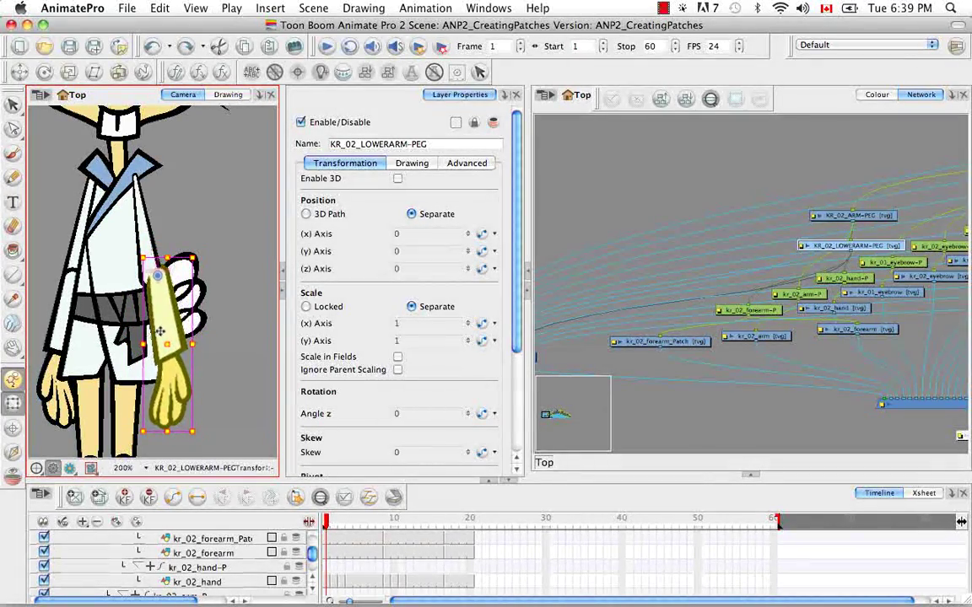
pyautogui.press('super+z')
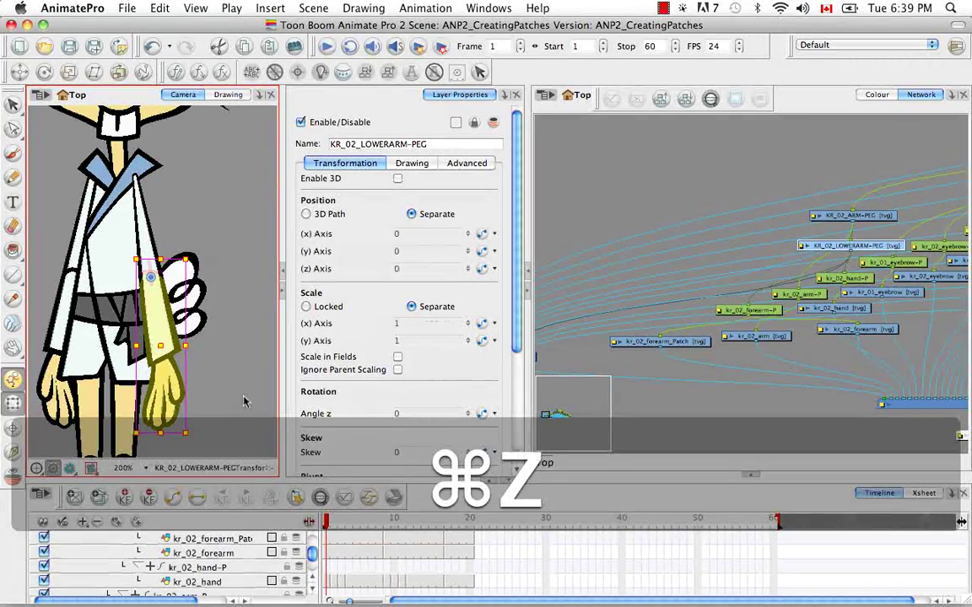
pyautogui.moveTo(244, 401); pyautogui.dragTo(260, 276)
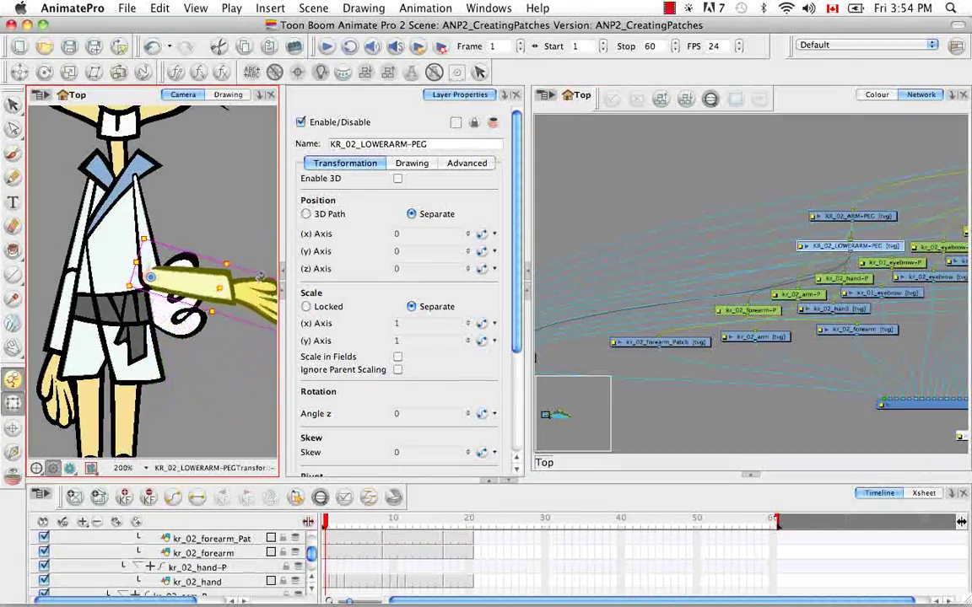
pyautogui.click(217, 194)
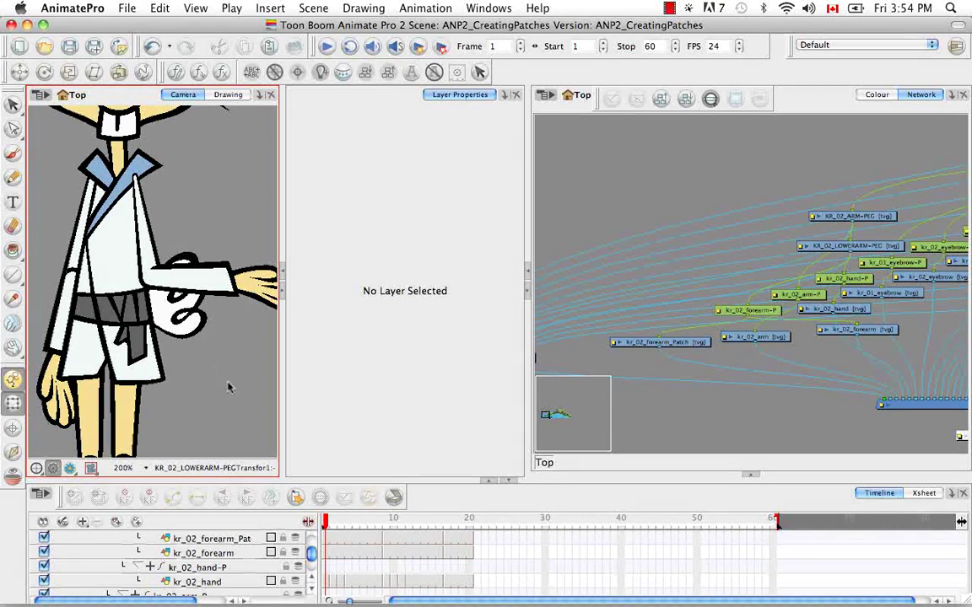
pyautogui.hotkey('ctrl', 'z')
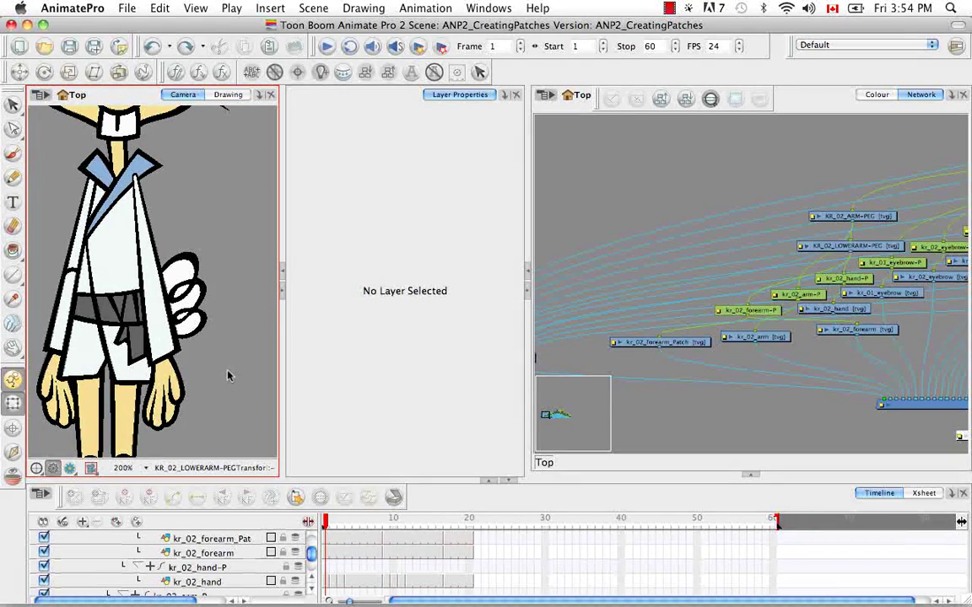
# Step: Set kr_02_forearm_Patch's Use Embedded Pivots to Don't Use Embedded Pivot, then deselect it
pyautogui.click(675, 343)
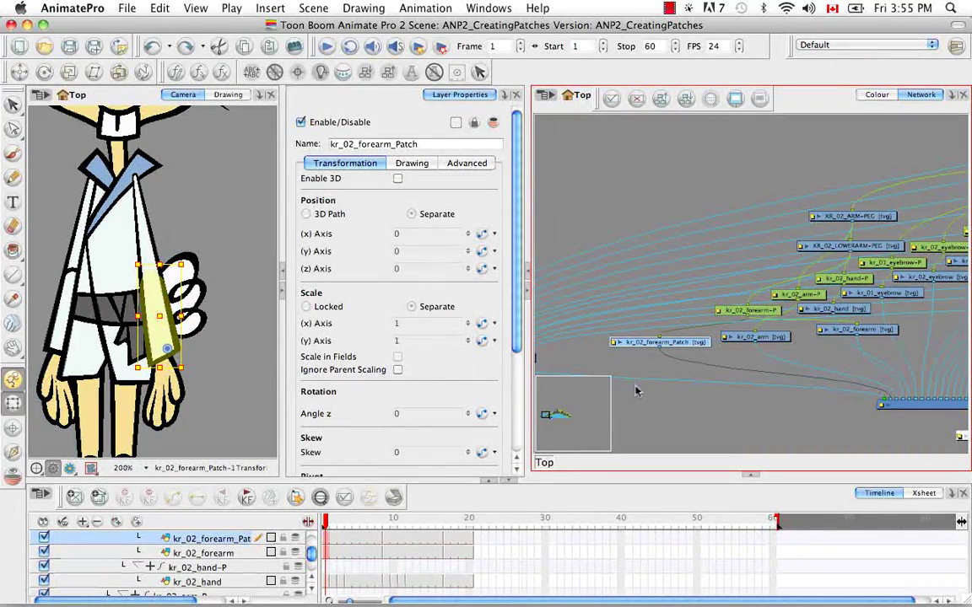
pyautogui.click(414, 164)
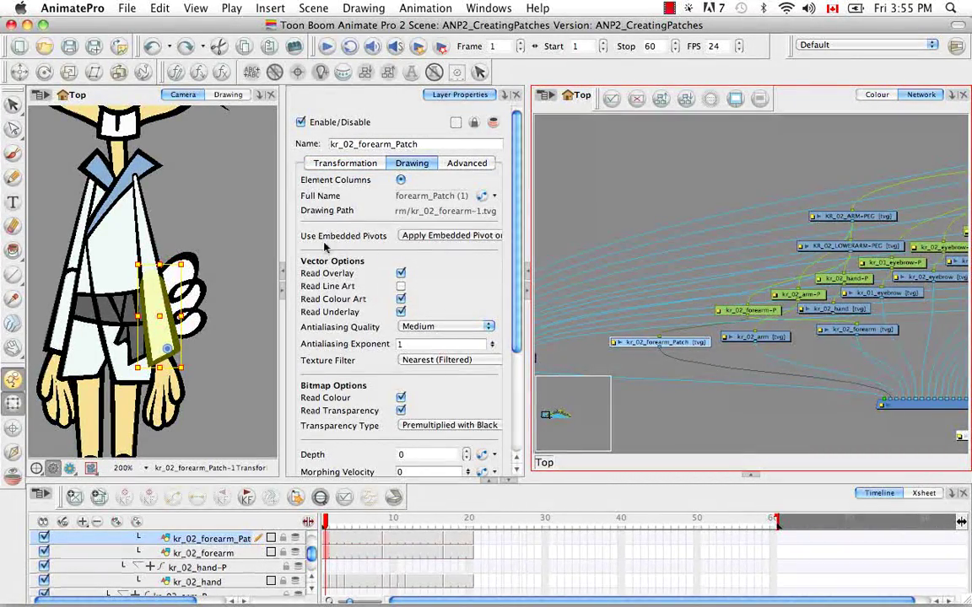
pyautogui.click(415, 236)
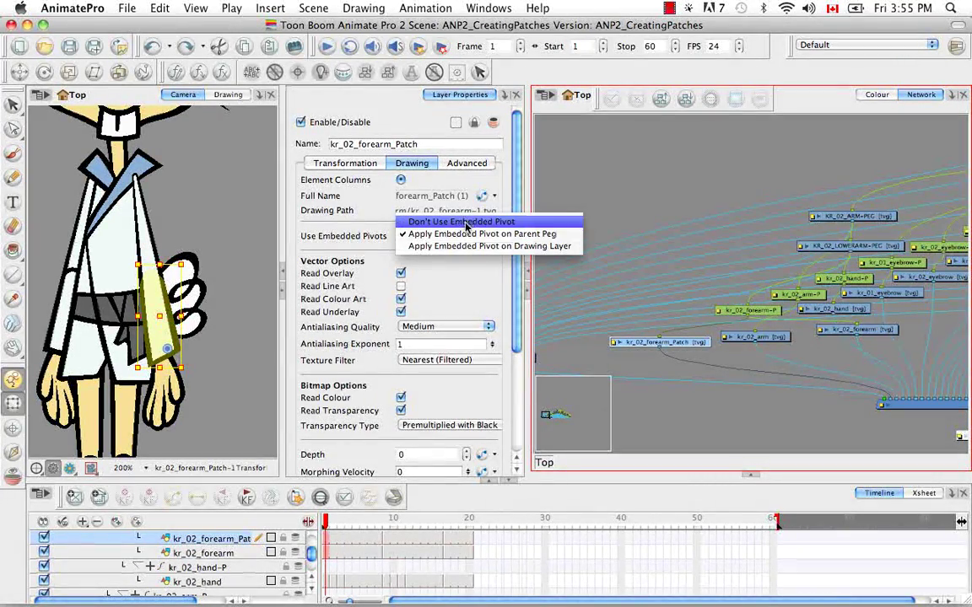
pyautogui.click(469, 222)
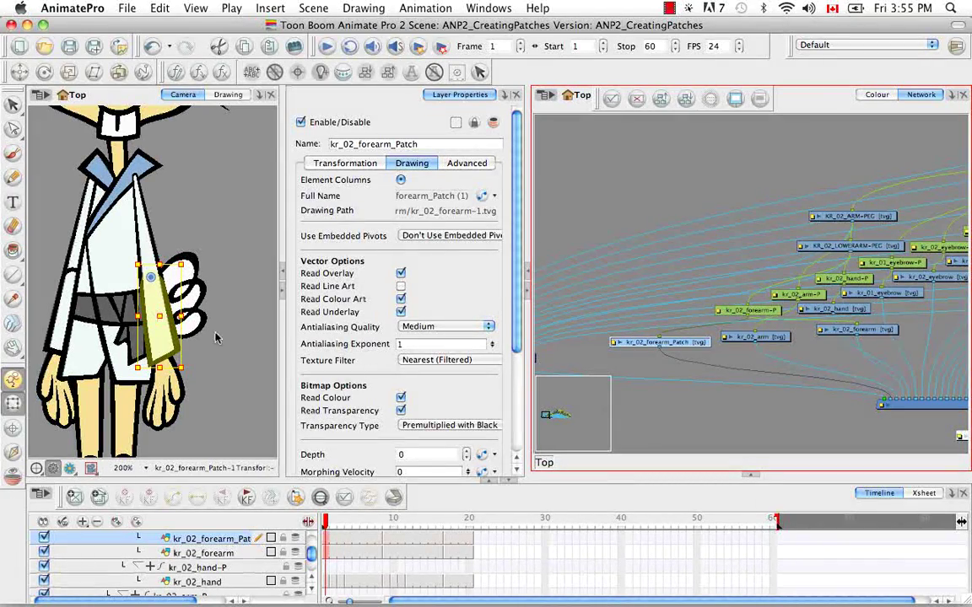
pyautogui.click(234, 370)
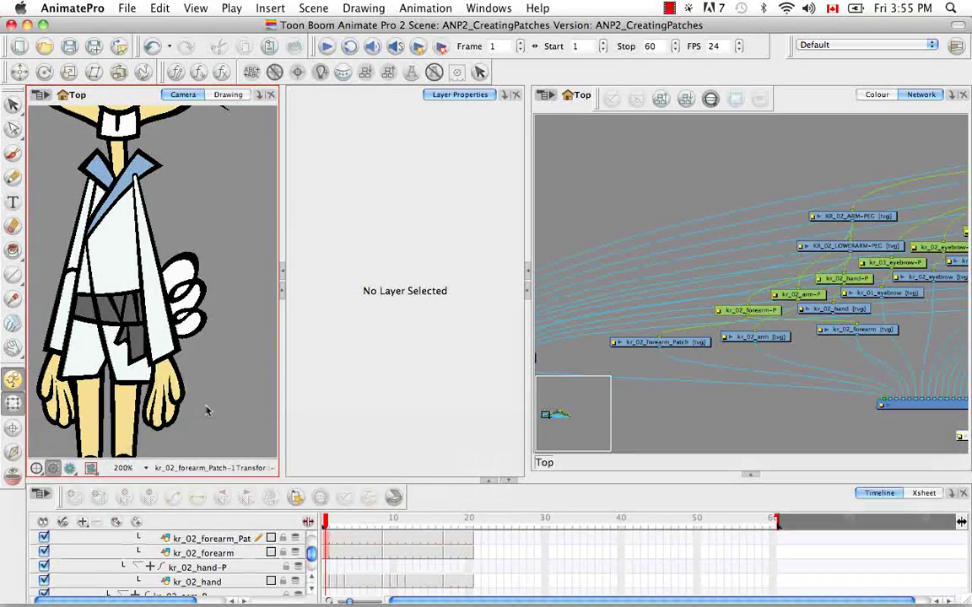
# Step: Pan and zoom out the camera view to frame the entire rabbit from head to feet
pyautogui.moveTo(206, 408); pyautogui.dragTo(232, 270)
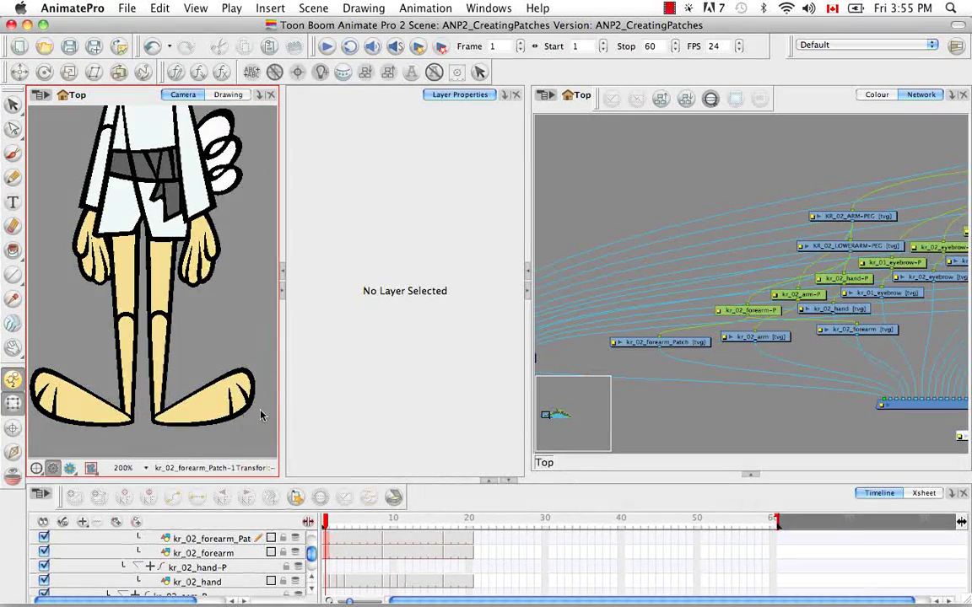
pyautogui.moveTo(260, 415); pyautogui.dragTo(220, 335)
pyautogui.press('super+minus')
pyautogui.press('super+minus')
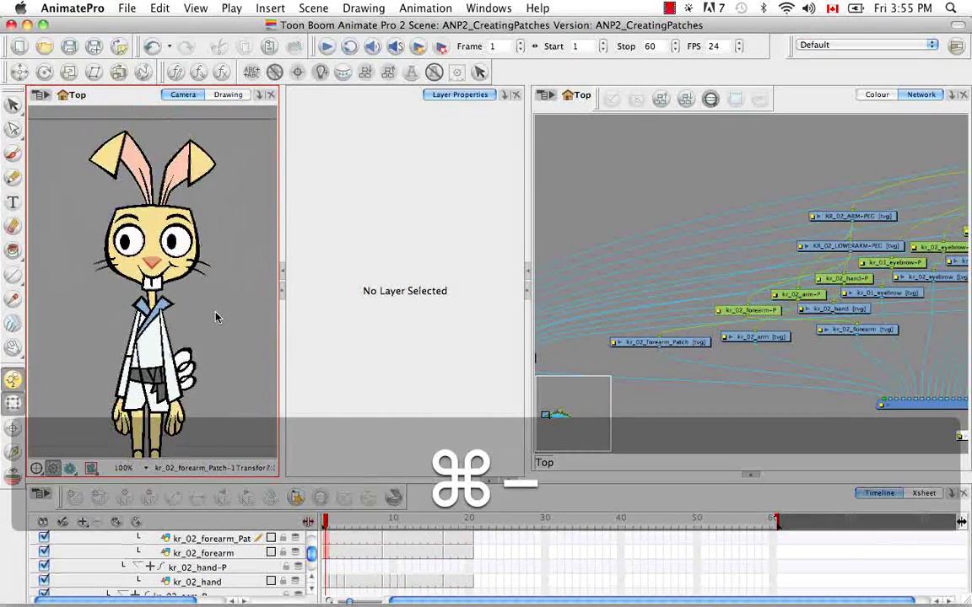
pyautogui.press('super+minus')
pyautogui.moveTo(215, 328); pyautogui.dragTo(242, 331)
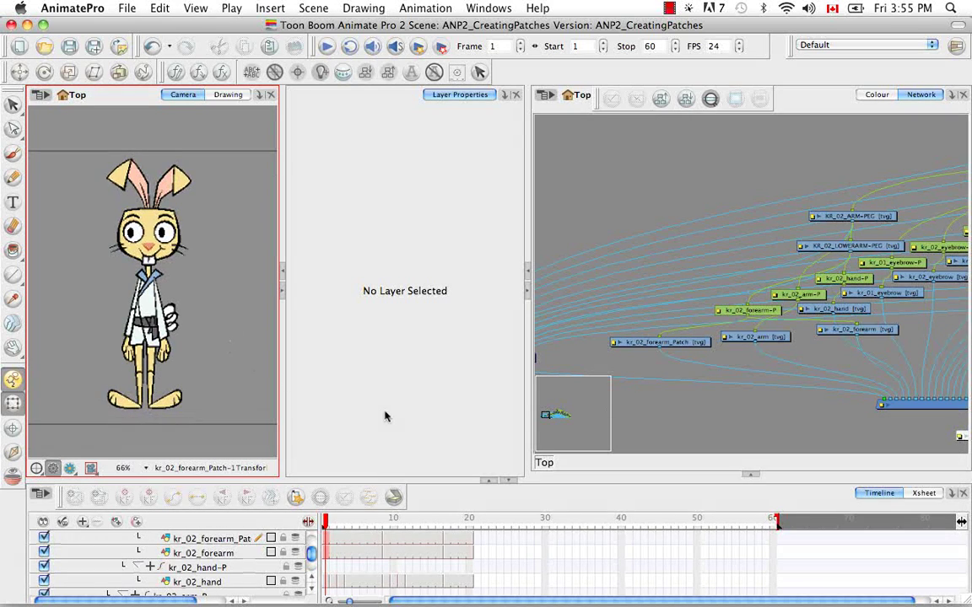